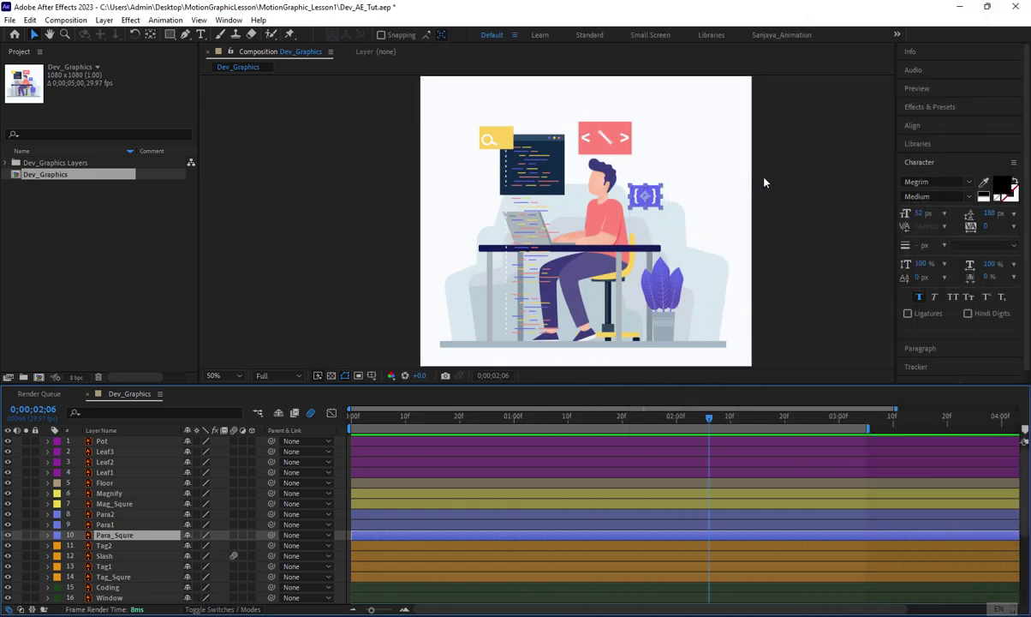
Select the Coding layer and scrub the timeline to review the existing animation
{"action": "left_click", "coordinate": [773, 178]}
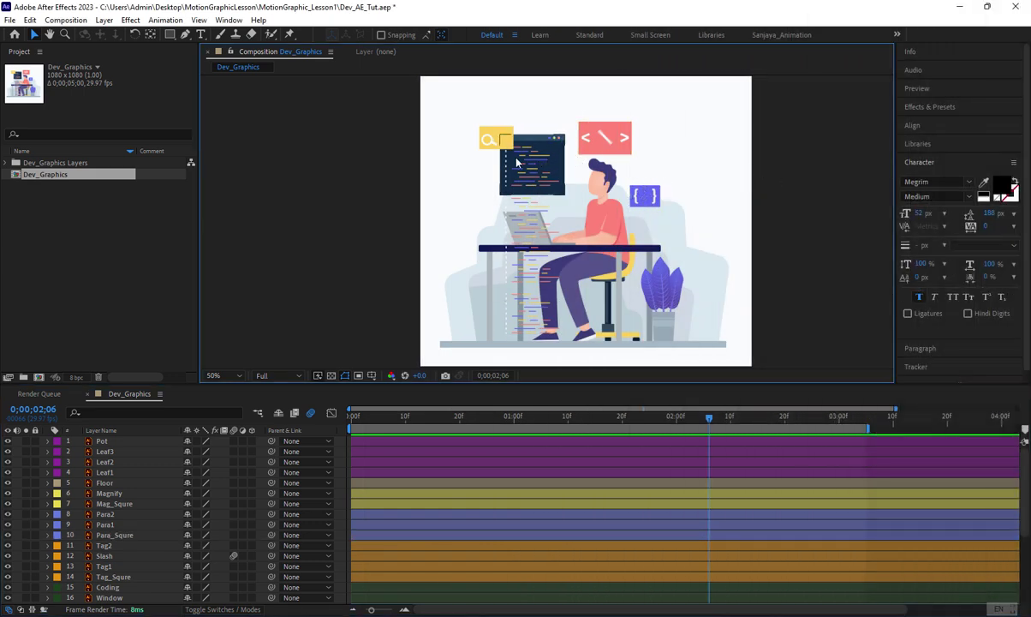
{"action": "left_click", "coordinate": [529, 224]}
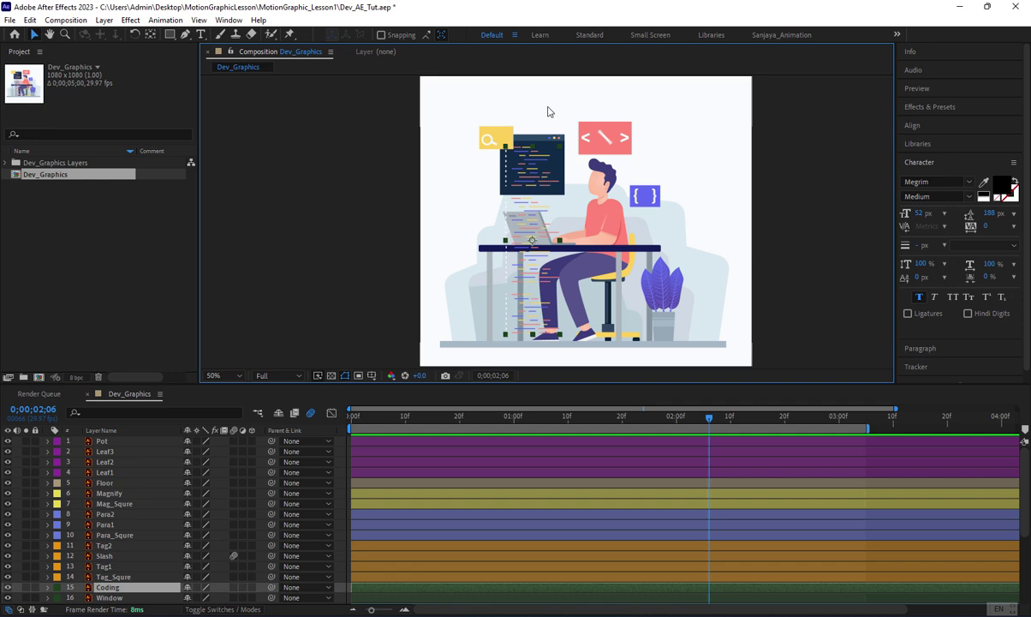
{"action": "scroll", "coordinate": [629, 499], "scroll_direction": "down", "scroll_amount": 3}
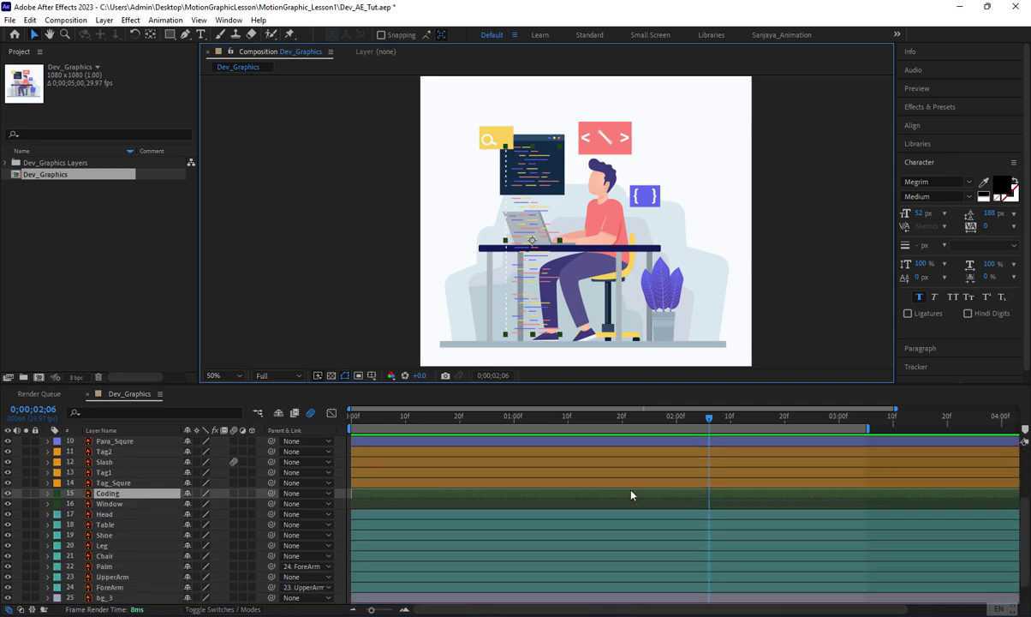
{"action": "left_click", "coordinate": [711, 506]}
{"action": "left_click", "coordinate": [711, 494]}
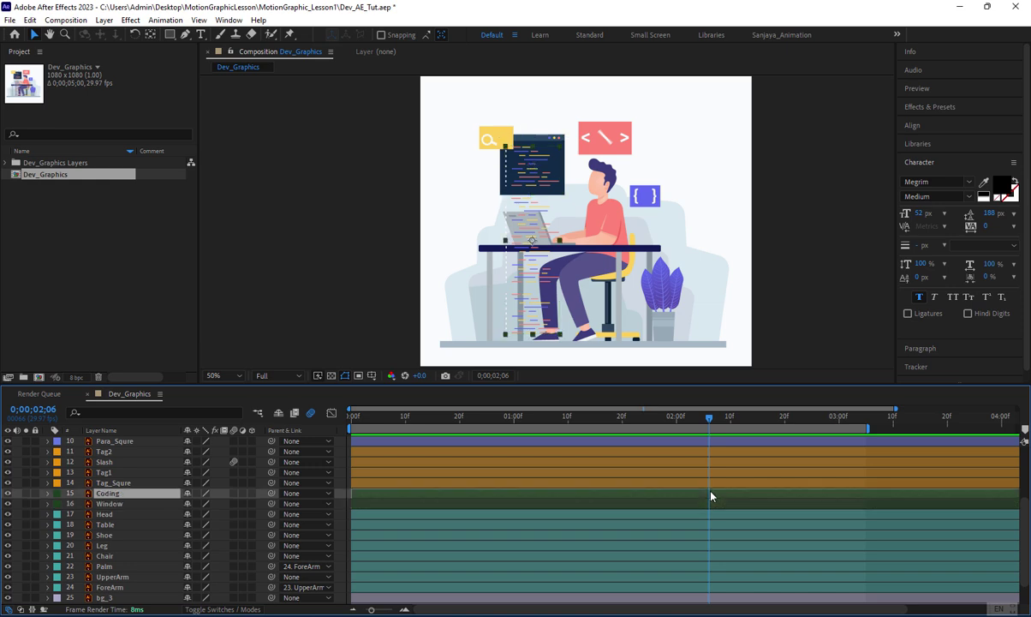
{"action": "scroll", "coordinate": [687, 460], "scroll_direction": "up", "scroll_amount": 3}
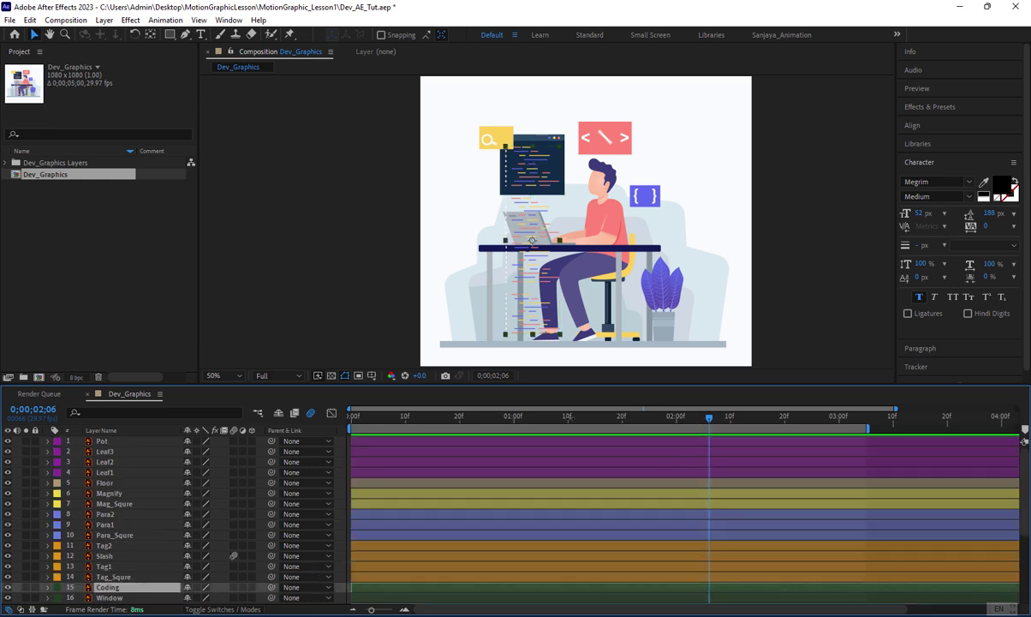
{"action": "left_click_drag", "start_coordinate": [539, 419], "coordinate": [466, 459]}
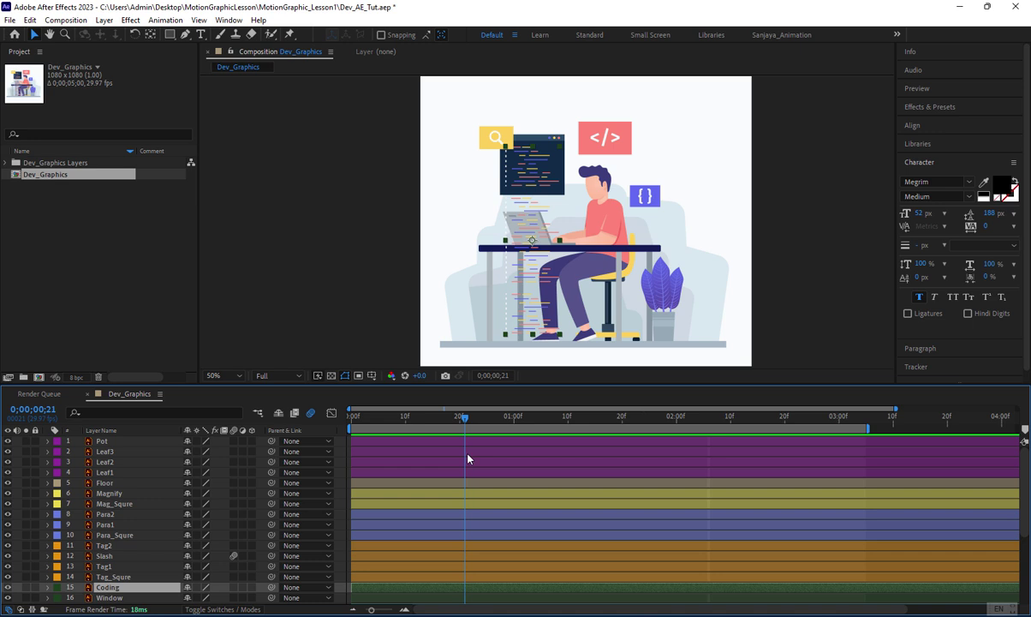
{"action": "left_click_drag", "start_coordinate": [466, 459], "coordinate": [463, 486]}
Add a Position keyframe on Coding at 0;00;00;20, holding 364.5, 557.0
{"action": "key", "text": "Page_Up"}
{"action": "key", "text": "u"}
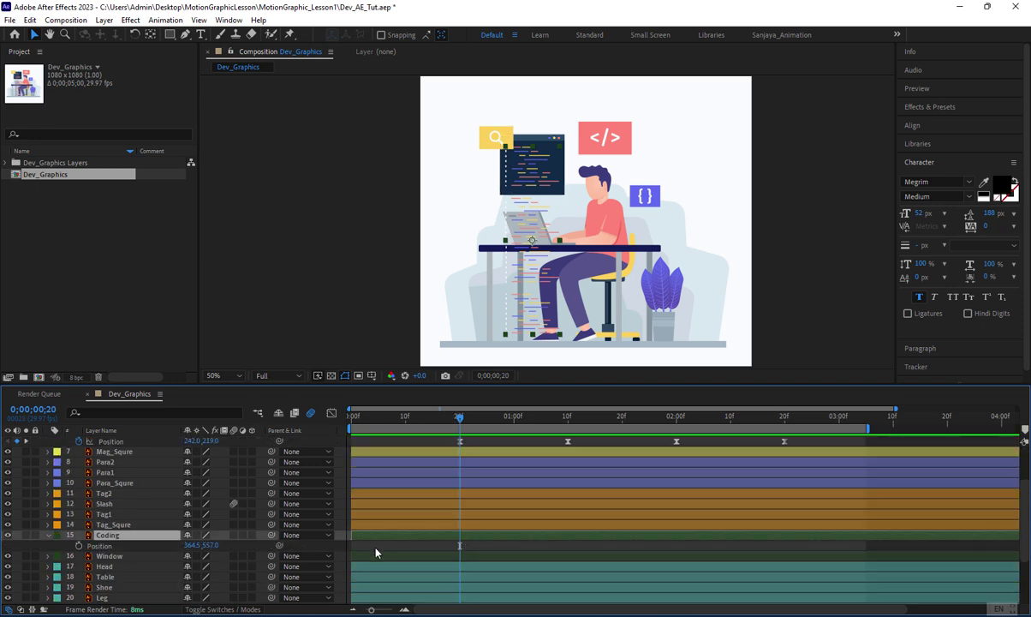
{"action": "left_click", "coordinate": [78, 546]}
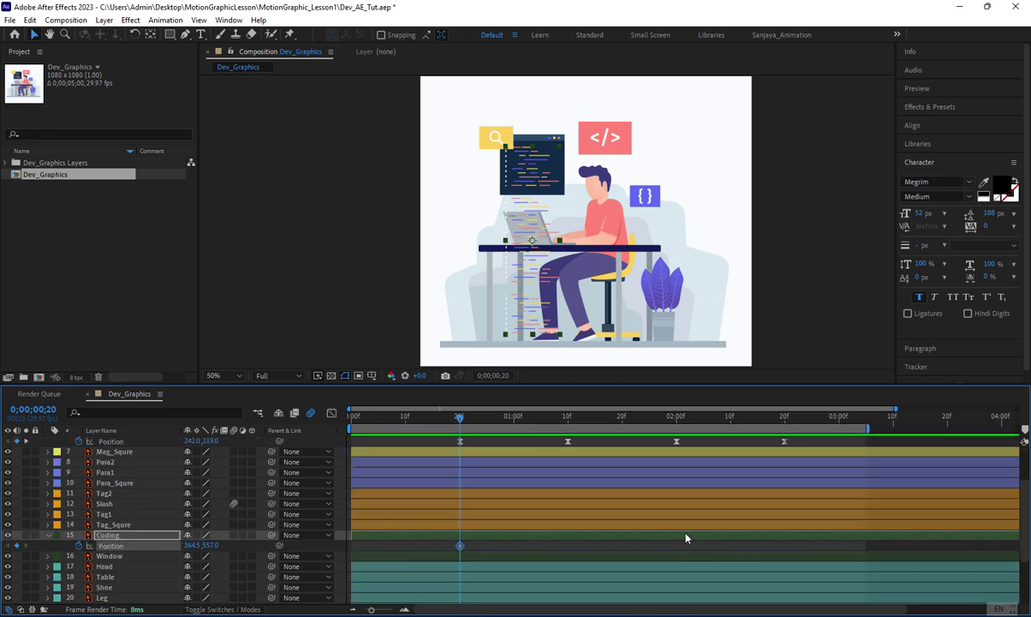
{"action": "scroll", "coordinate": [566, 499], "scroll_direction": "up", "scroll_amount": 2}
{"action": "scroll", "coordinate": [566, 498], "scroll_direction": "down", "scroll_amount": 2}
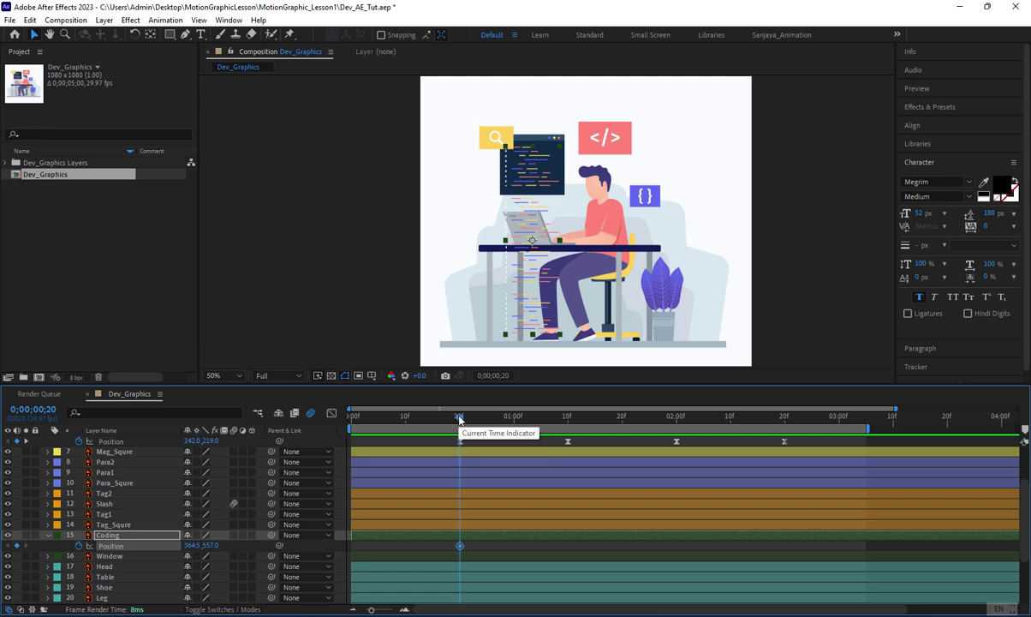
At 0;00;02;20, raise Coding's Position to 364.5, 83.0, creating a second keyframe
{"action": "left_click_drag", "start_coordinate": [460, 419], "coordinate": [785, 465]}
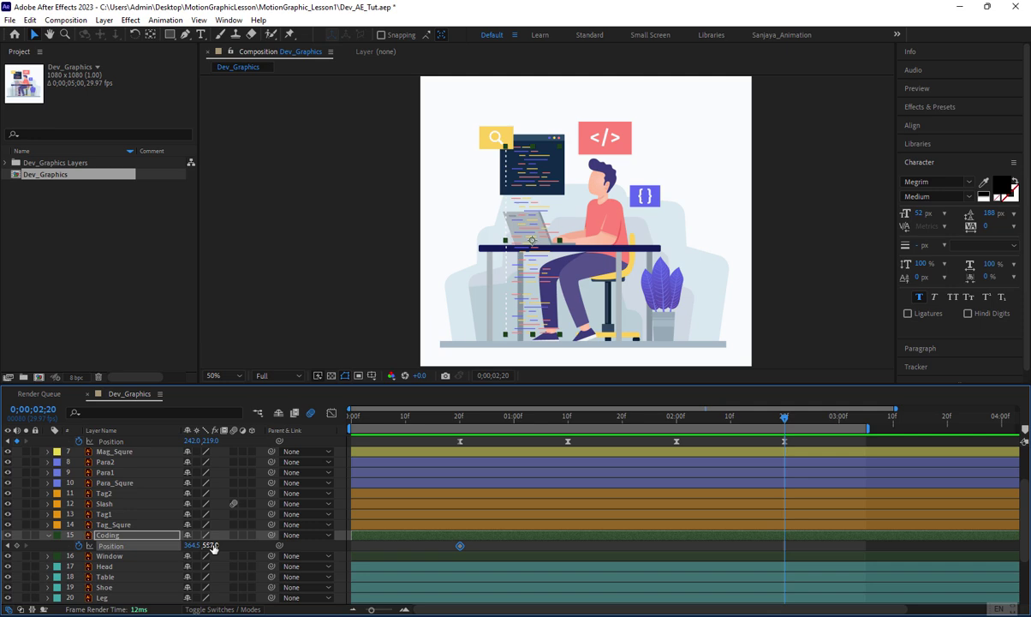
{"action": "mouse_move", "coordinate": [208, 545]}
{"action": "left_mouse_down"}
{"action": "mouse_move", "coordinate": [172, 545]}
{"action": "mouse_move", "coordinate": [202, 545]}
{"action": "left_mouse_up"}
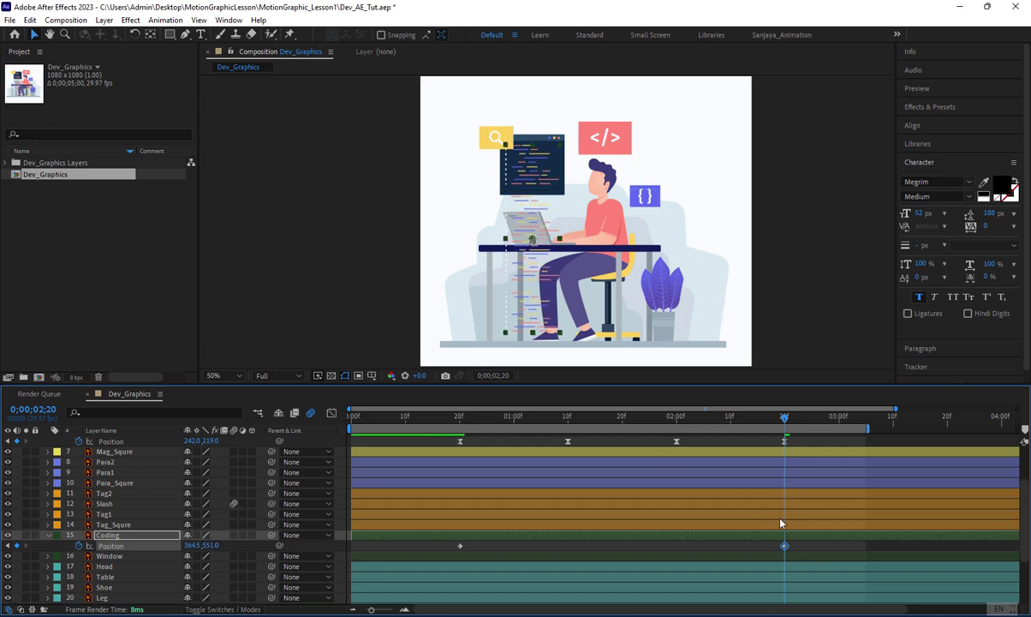
{"action": "key", "text": "shift+Up"}
{"action": "key", "text": "shift+Up"}
{"action": "key", "text": "shift+Up"}
{"action": "key", "text": "shift+Up"}
{"action": "key", "text": "shift+Up"}
{"action": "key", "text": "shift+Up"}
{"action": "key", "text": "shift+Up"}
{"action": "key", "text": "shift+Up"}
{"action": "key", "text": "shift+Up"}
{"action": "key", "text": "shift+Up"}
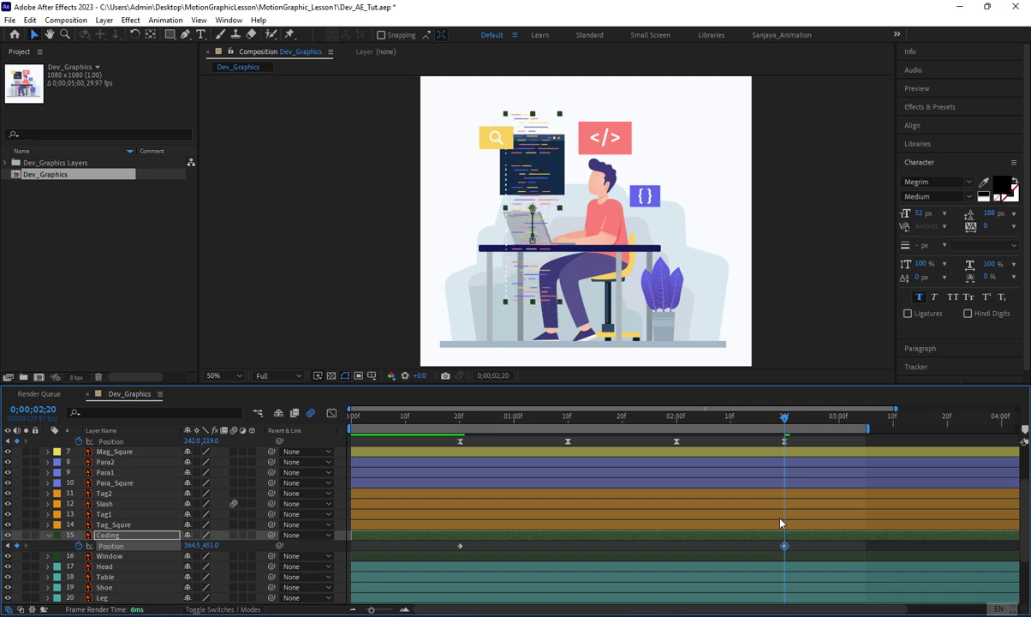
{"action": "key", "text": "shift+Up"}
{"action": "key", "text": "shift+Up"}
{"action": "key", "text": "shift+Up"}
{"action": "key", "text": "shift+Up"}
{"action": "key", "text": "shift+Up"}
{"action": "key", "text": "shift+Up"}
{"action": "key", "text": "shift+Up"}
{"action": "key", "text": "shift+Up"}
{"action": "key", "text": "shift+Up"}
{"action": "key", "text": "shift+Up"}
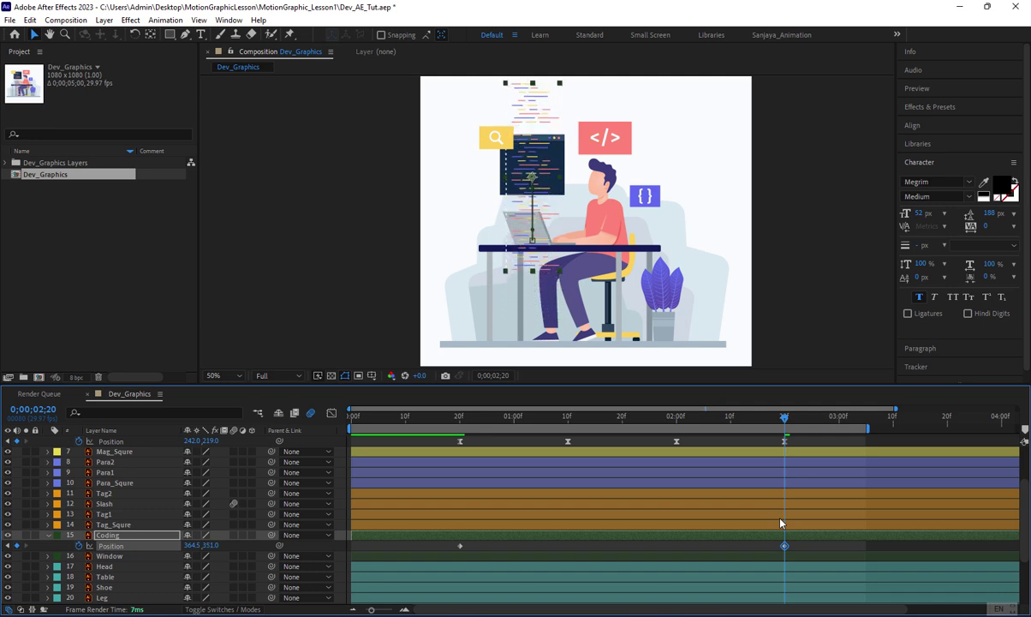
{"action": "key", "text": "shift+Up"}
{"action": "key", "text": "shift+Up"}
{"action": "key", "text": "shift+Up"}
{"action": "key", "text": "shift+Up"}
{"action": "key", "text": "shift+Up"}
{"action": "key", "text": "shift+Up"}
{"action": "key", "text": "shift+Up"}
{"action": "key", "text": "shift+Up"}
{"action": "key", "text": "shift+Up"}
{"action": "key", "text": "shift+Up"}
{"action": "key", "text": "shift+Up"}
{"action": "key", "text": "shift+Up"}
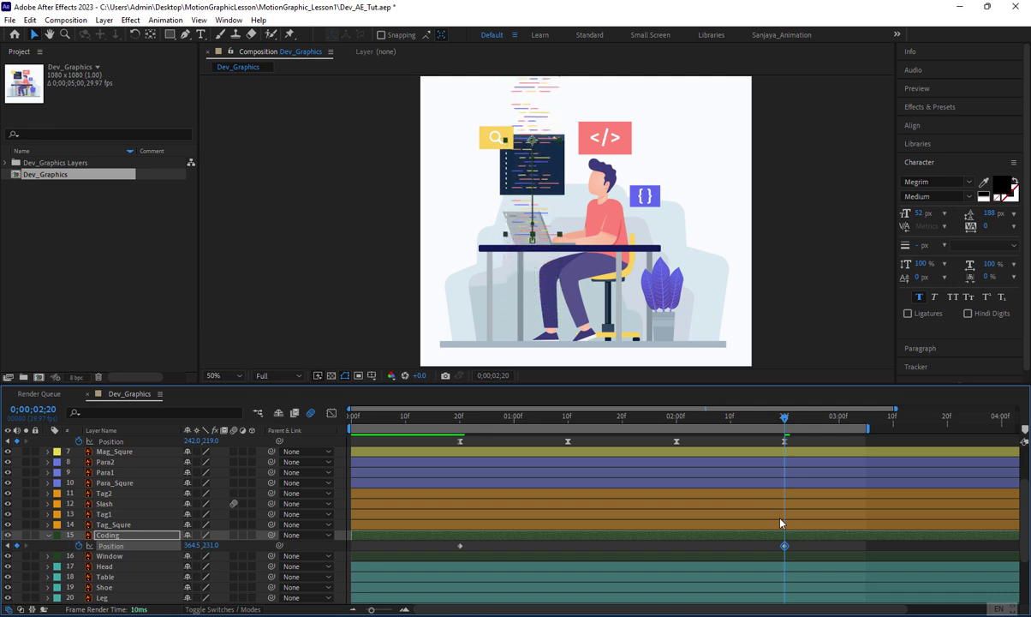
{"action": "key", "text": "shift+Up"}
{"action": "key", "text": "shift+Up"}
{"action": "key", "text": "shift+Up"}
{"action": "key", "text": "shift+Up"}
{"action": "key", "text": "shift+Up"}
{"action": "key", "text": "shift+Up"}
{"action": "key", "text": "shift+Up"}
{"action": "key", "text": "shift+Up"}
{"action": "key", "text": "shift+Up"}
{"action": "key", "text": "shift+Up"}
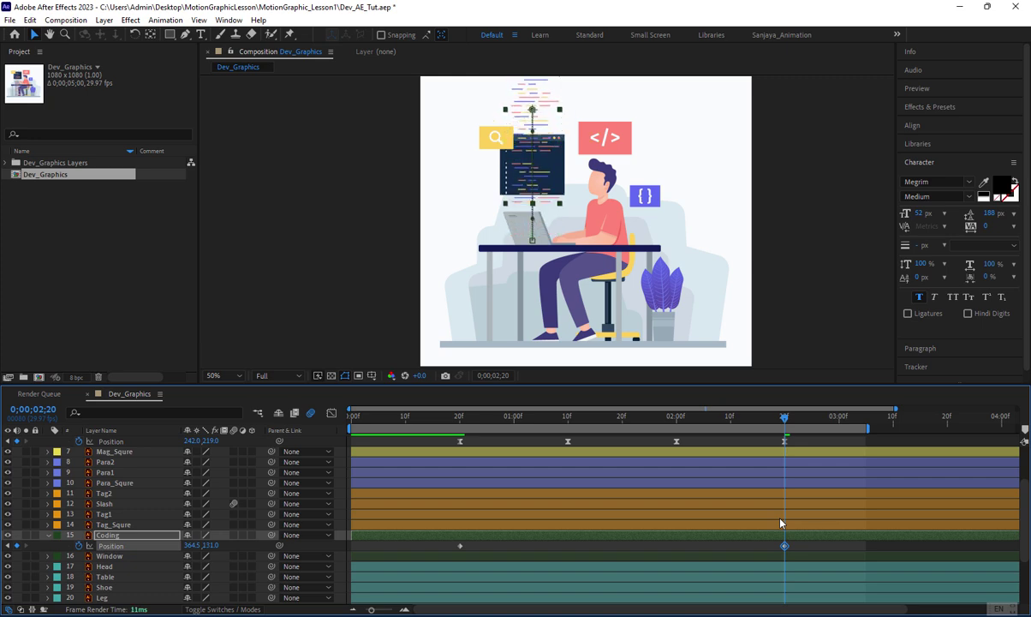
{"action": "key", "text": "shift+Up"}
{"action": "key", "text": "shift+Up"}
{"action": "key", "text": "shift+Up"}
{"action": "key", "text": "shift+Up"}
{"action": "key", "text": "shift+Up"}
{"action": "key", "text": "shift+Up"}
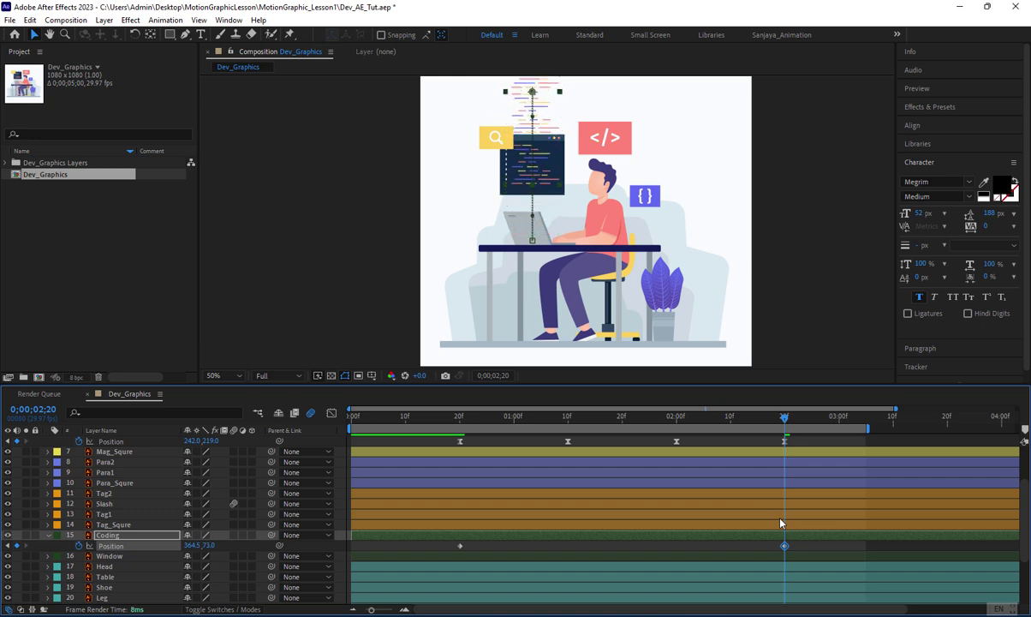
{"action": "key", "text": "shift+Down"}
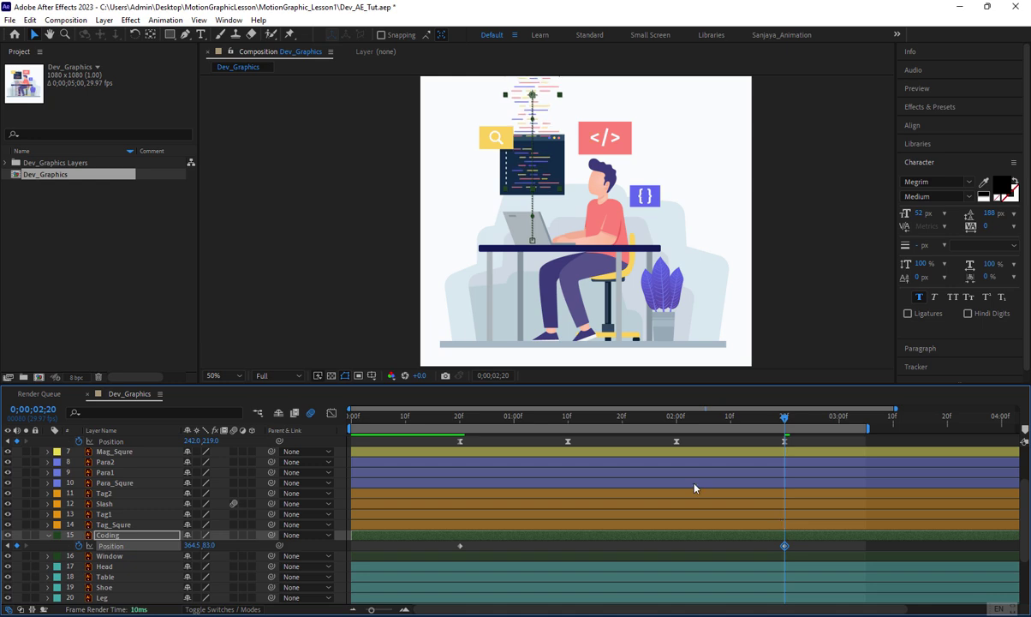
Preview the code strip's rise from around 0;00;00;13, then select both Coding Position keyframes
{"action": "left_click", "coordinate": [461, 424]}
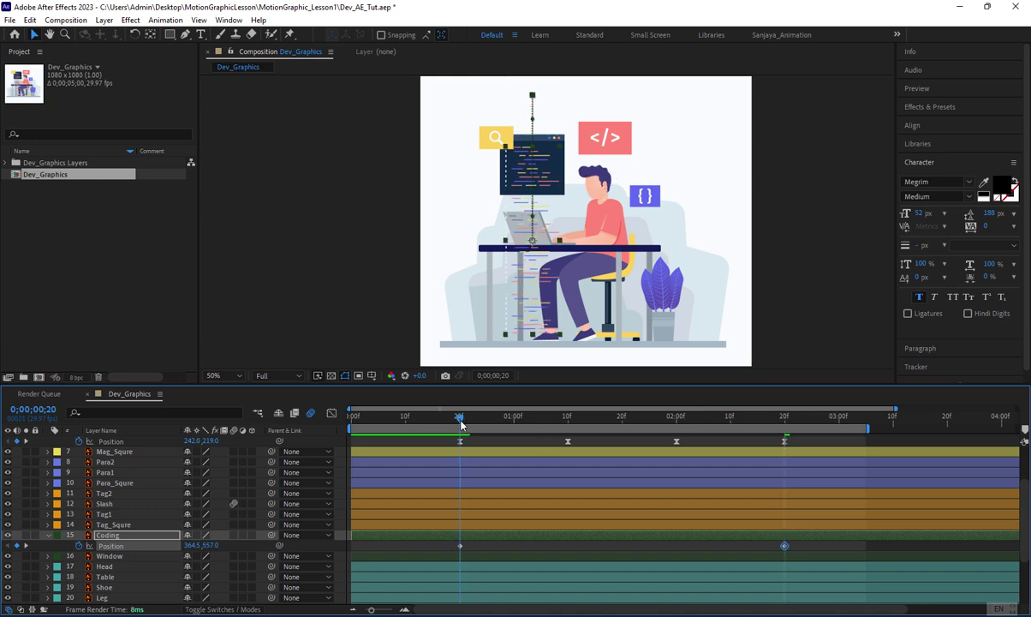
{"action": "key", "text": "space"}
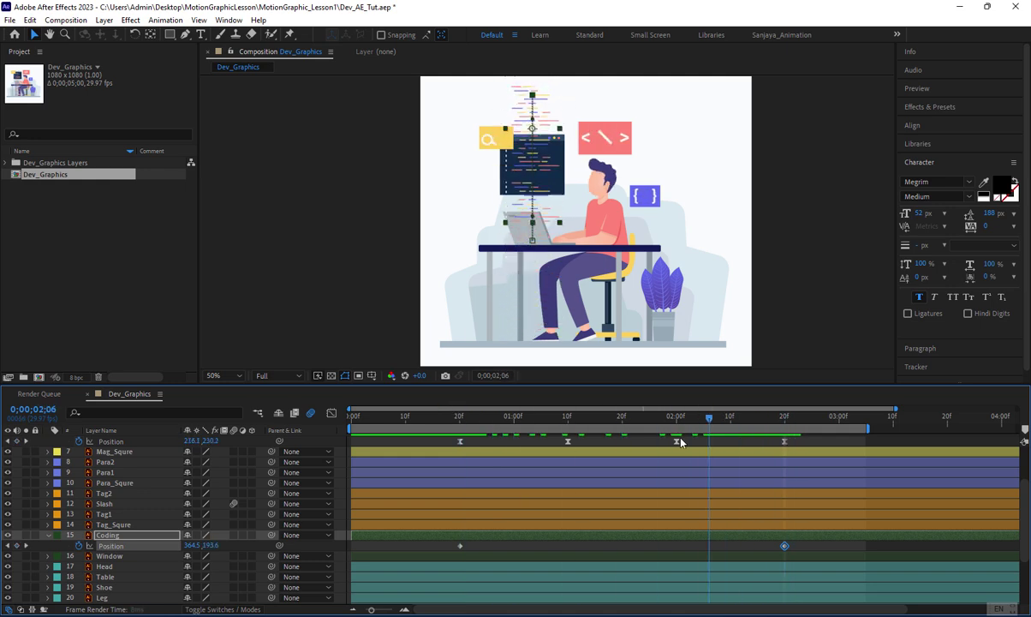
{"action": "key", "text": "space"}
{"action": "left_click", "coordinate": [454, 549]}
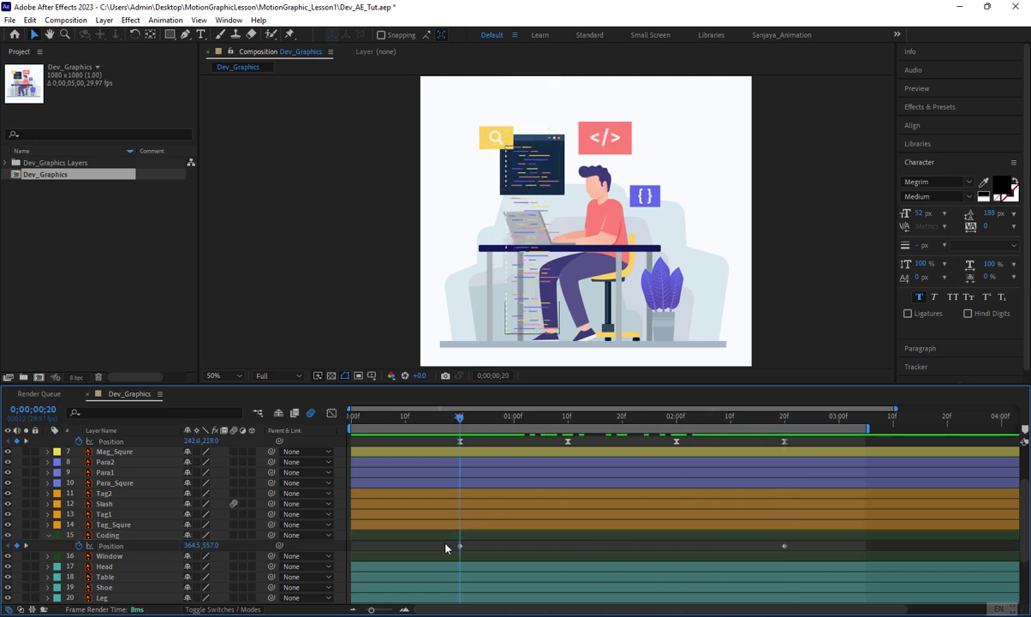
{"action": "left_click", "coordinate": [422, 418]}
{"action": "key", "text": "space"}
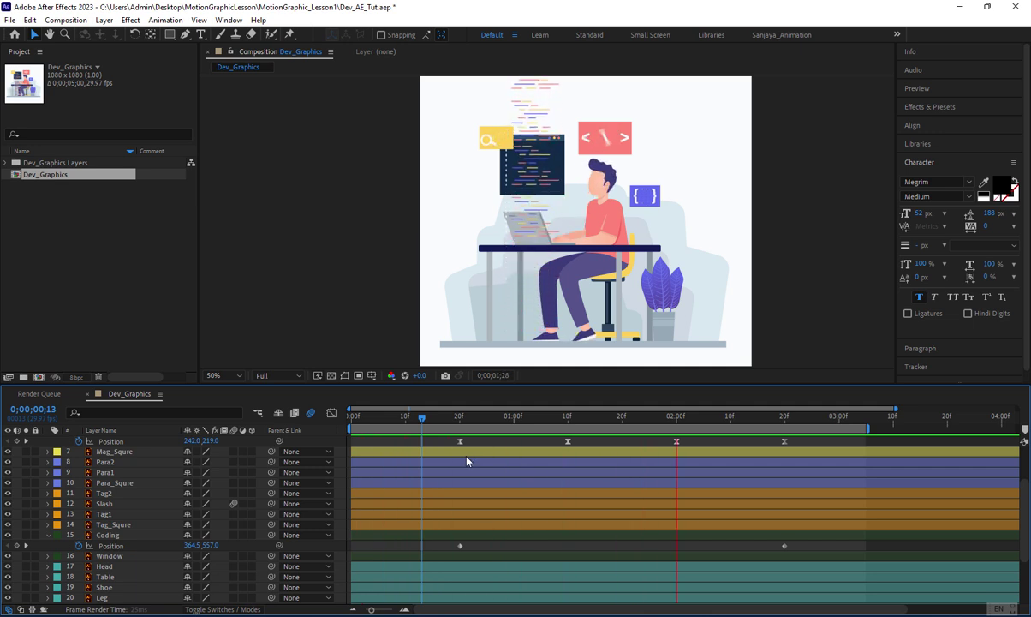
{"action": "key", "text": "space"}
{"action": "key", "text": "k"}
{"action": "left_click_drag", "start_coordinate": [438, 542], "coordinate": [791, 557]}
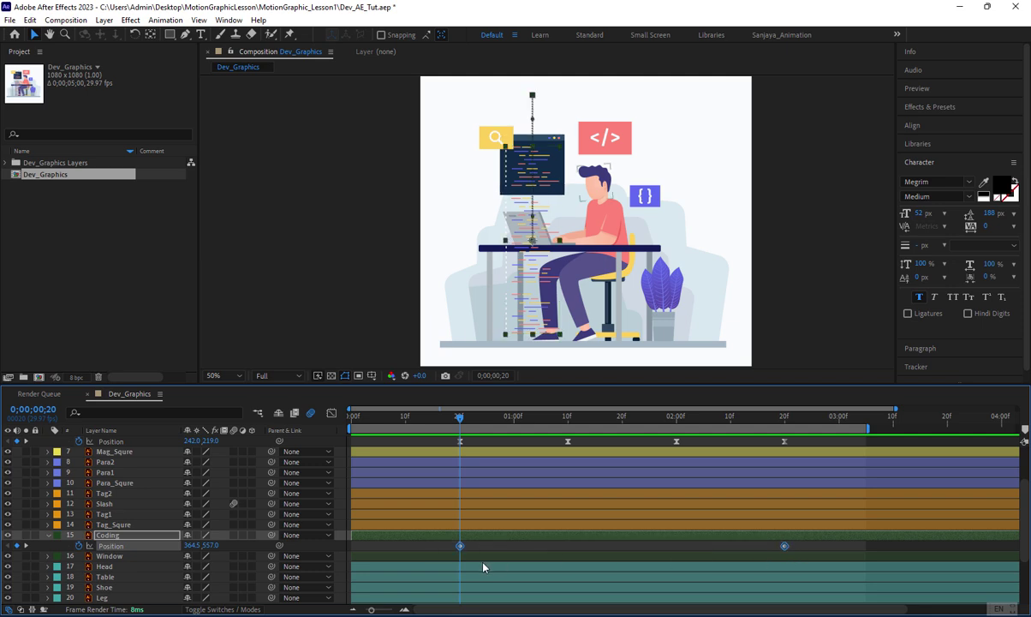
Apply Easy Ease to both Coding Position keyframes via Keyframe Assistant
{"action": "right_click", "coordinate": [461, 547]}
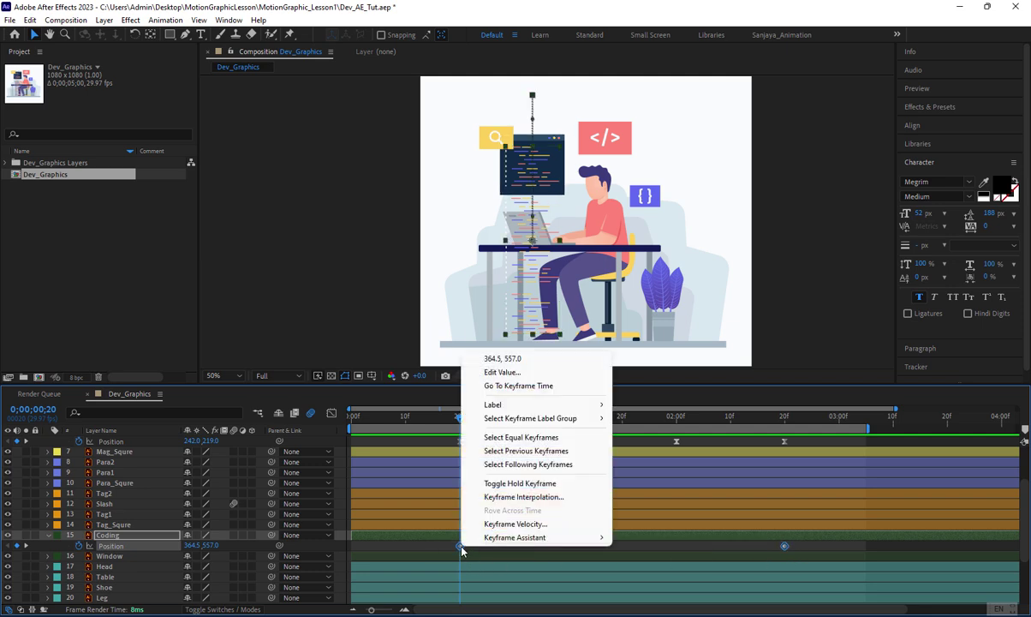
{"action": "mouse_move", "coordinate": [514, 537]}
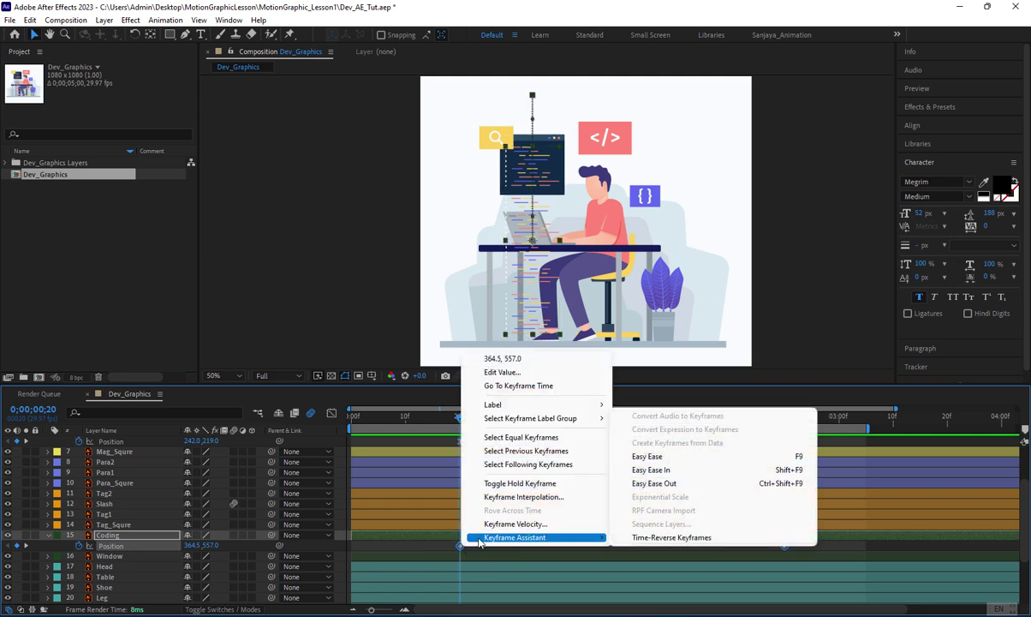
{"action": "left_click", "coordinate": [673, 462]}
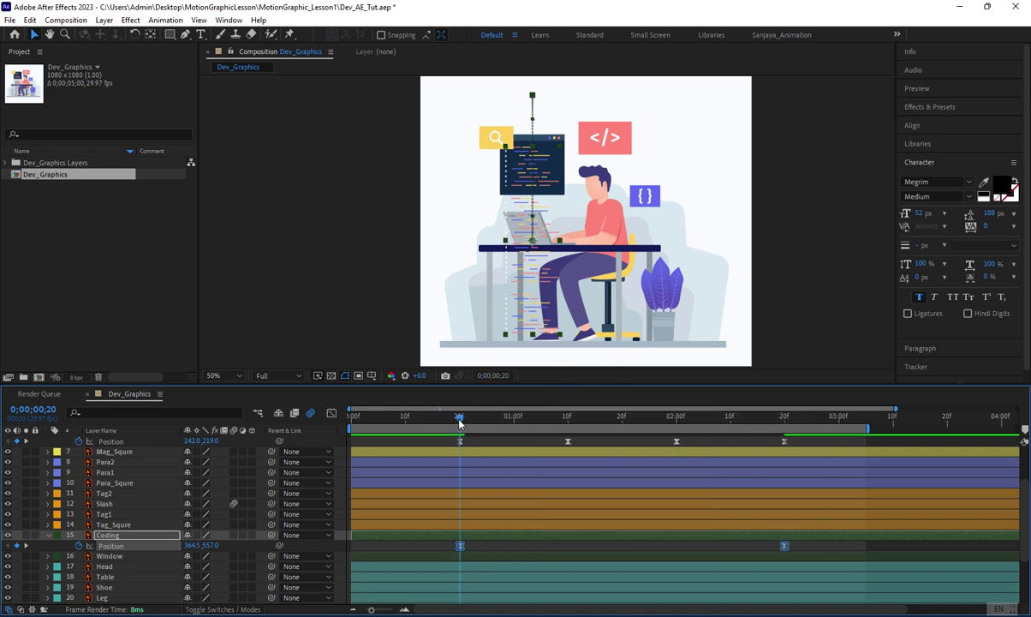
Preview the eased rise starting from frame 14
{"action": "left_click_drag", "start_coordinate": [460, 420], "coordinate": [427, 420]}
{"action": "key", "text": "space"}
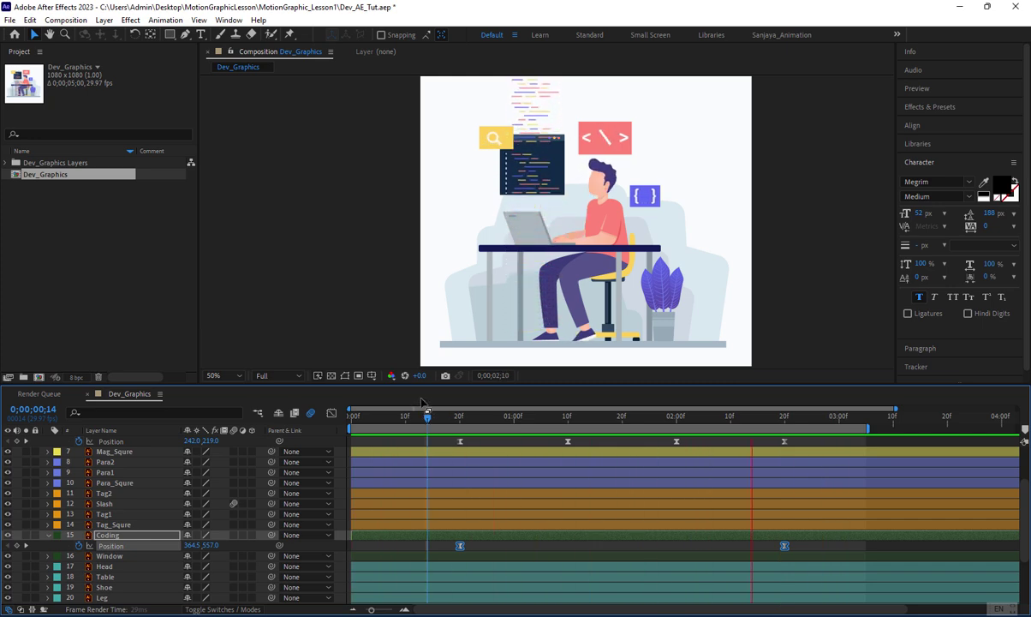
{"action": "left_click", "coordinate": [459, 418]}
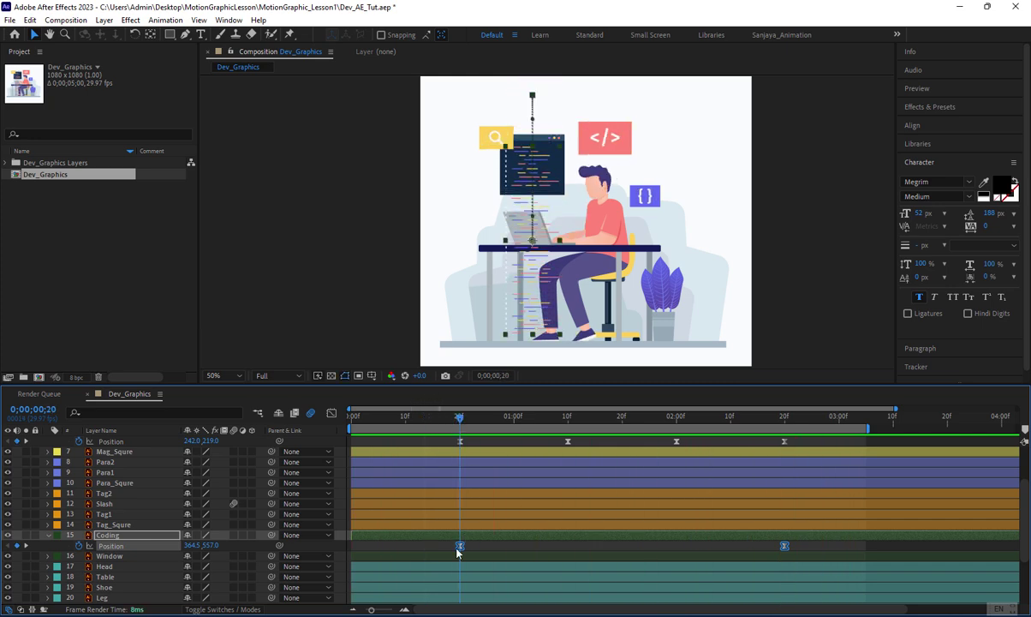
In the speed graph, set the keyframe influences to about 53% and 57%
{"action": "left_click", "coordinate": [331, 414]}
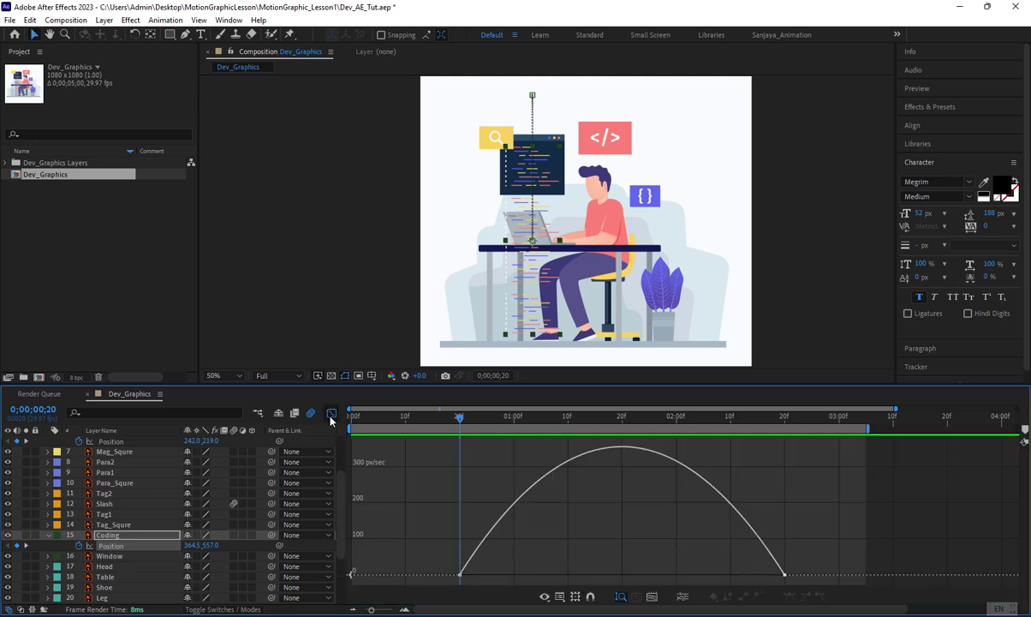
{"action": "left_click_drag", "start_coordinate": [515, 579], "coordinate": [549, 582]}
{"action": "left_click_drag", "start_coordinate": [732, 579], "coordinate": [695, 582]}
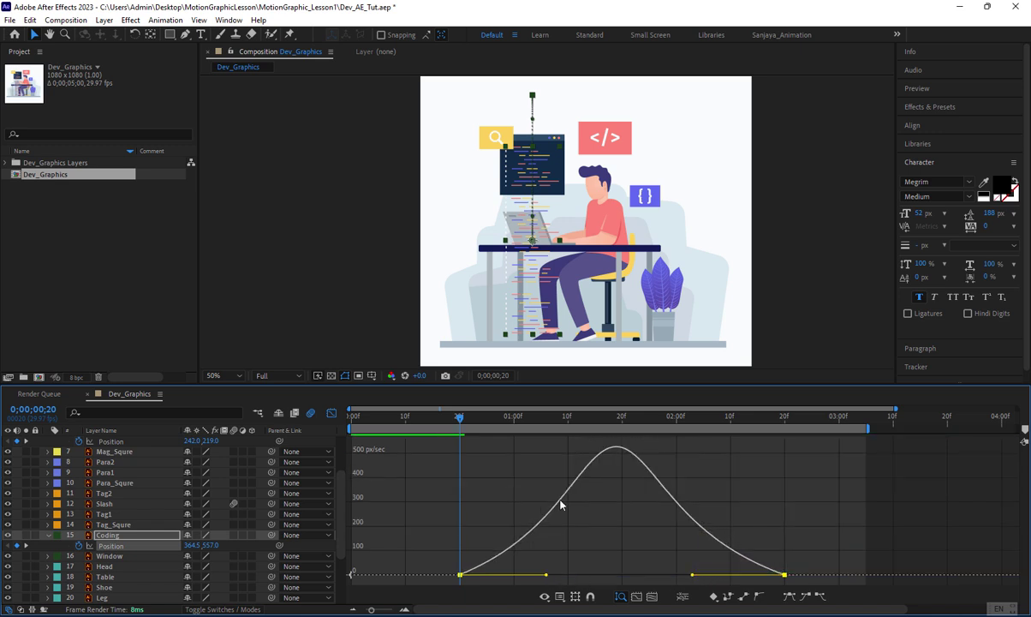
{"action": "left_click", "coordinate": [330, 414]}
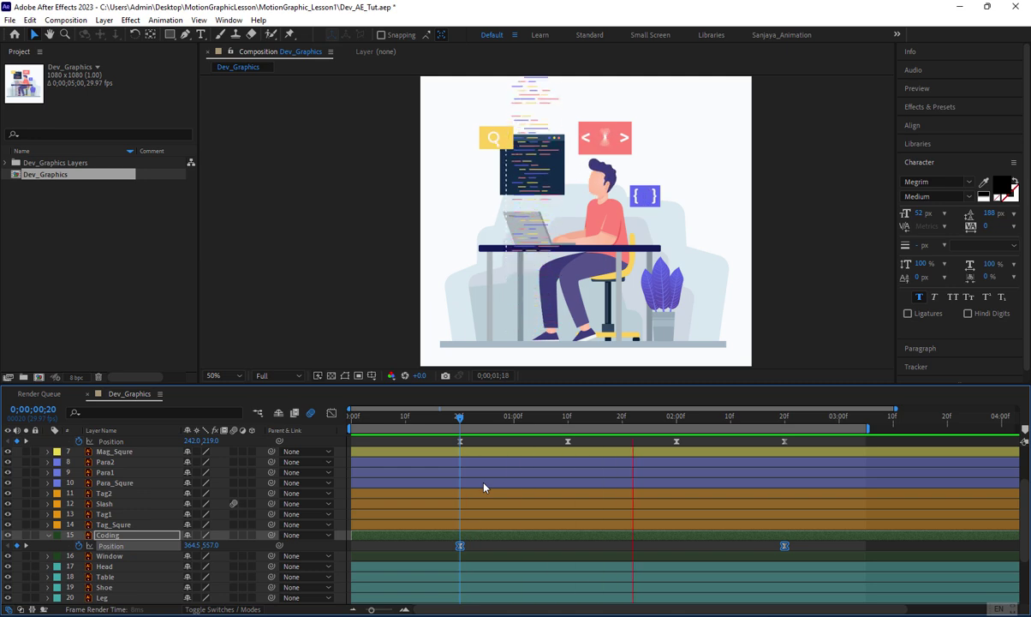
{"action": "key", "text": "space"}
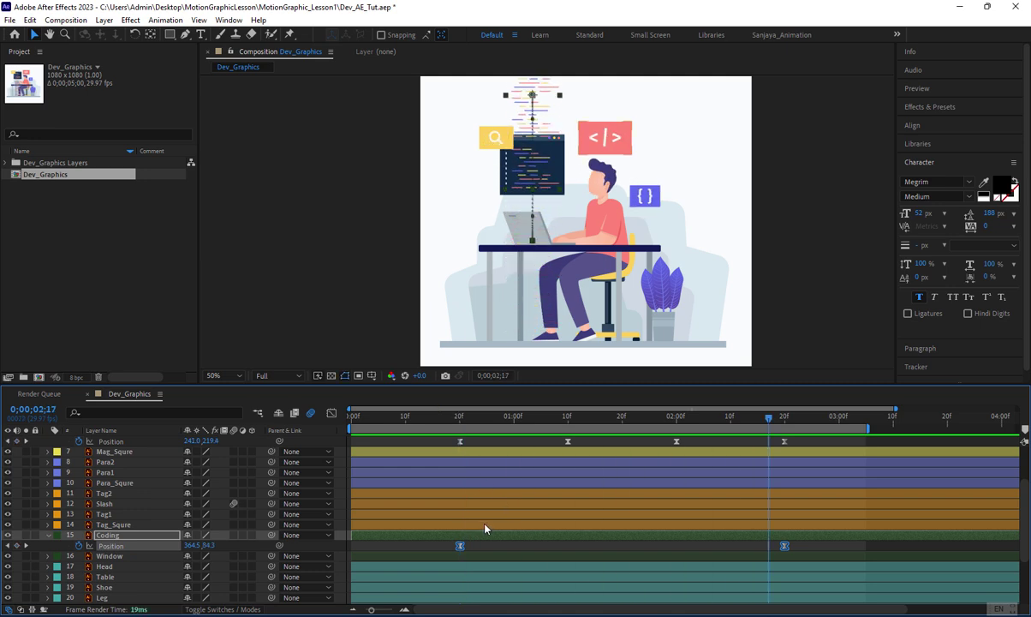
Stretch the second keyframe's influence to about 78% and preview from frame 19
{"action": "left_click", "coordinate": [330, 415]}
{"action": "left_click_drag", "start_coordinate": [424, 504], "coordinate": [814, 573]}
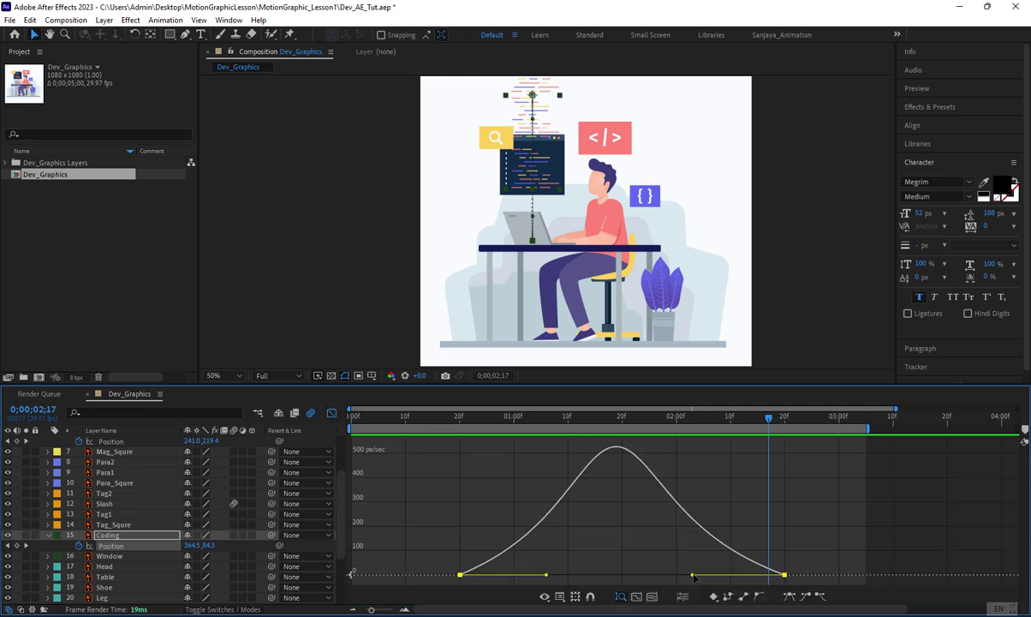
{"action": "left_click_drag", "start_coordinate": [693, 575], "coordinate": [622, 577]}
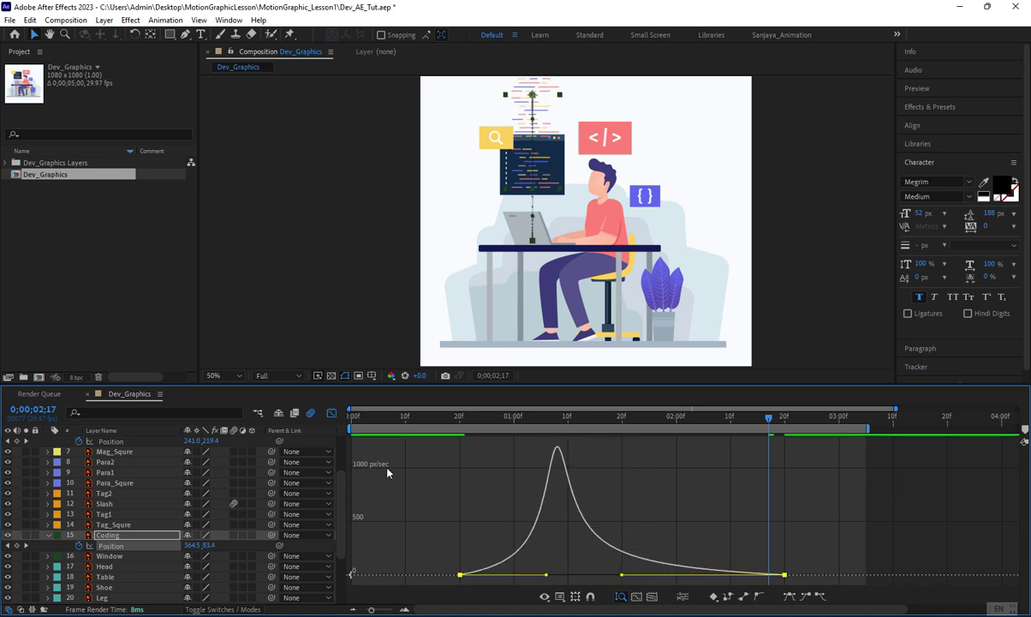
{"action": "left_click", "coordinate": [331, 416]}
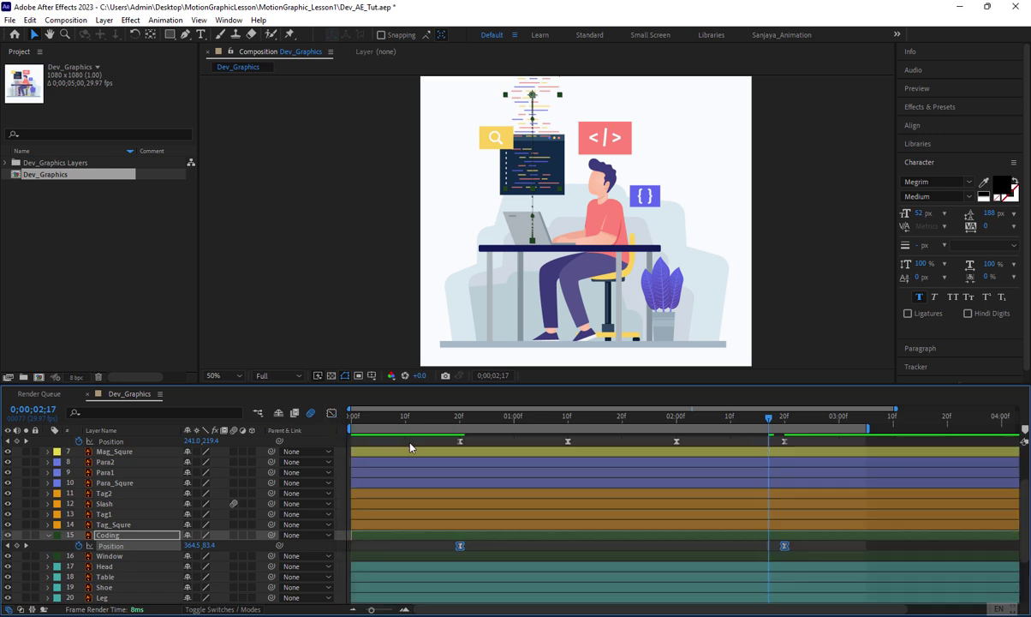
{"action": "left_click", "coordinate": [456, 420]}
{"action": "key", "text": "space"}
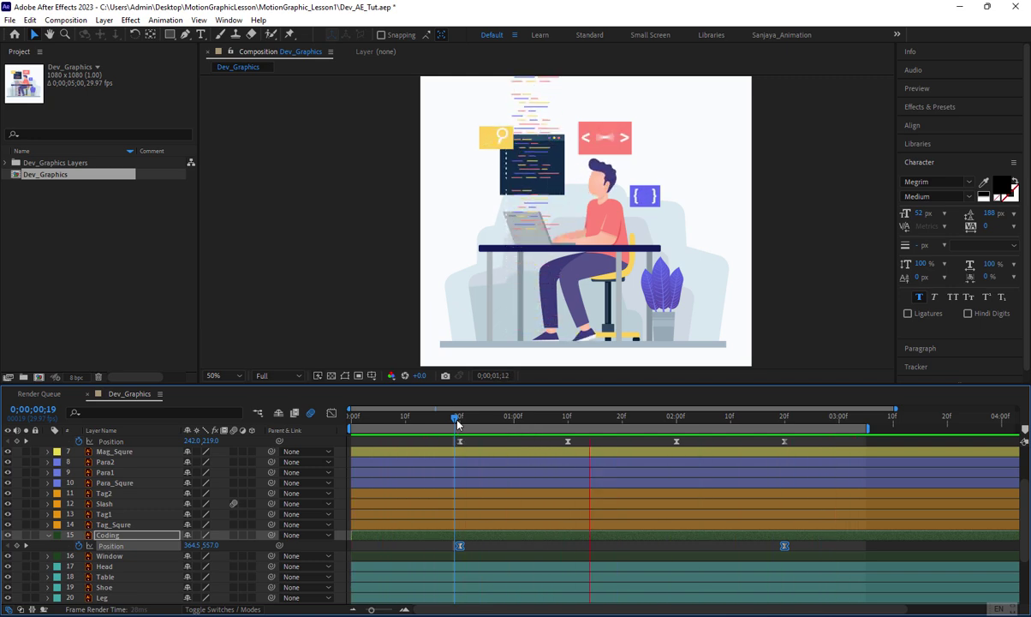
{"action": "key", "text": "space"}
Reset both keyframes to Easy Ease, then set influences to about 56% and 59%
{"action": "left_click", "coordinate": [331, 412]}
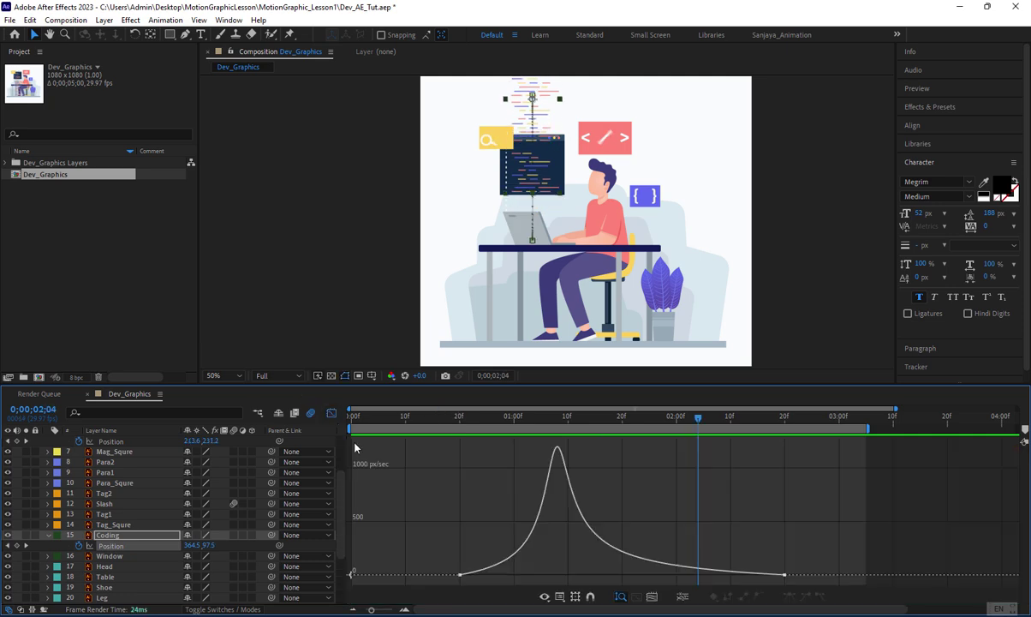
{"action": "left_click_drag", "start_coordinate": [411, 574], "coordinate": [795, 557]}
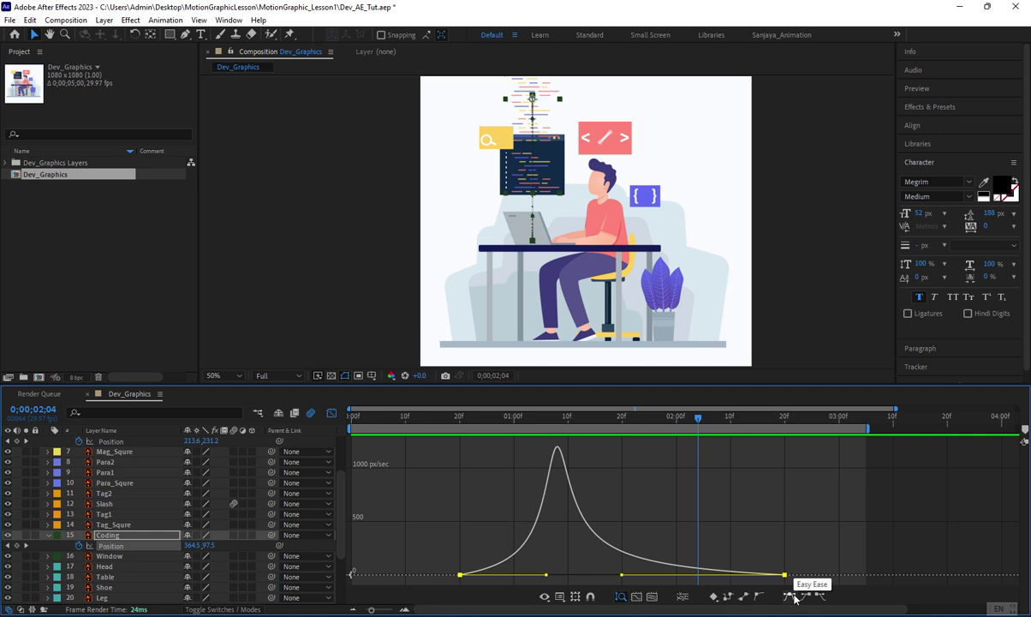
{"action": "left_click", "coordinate": [790, 597]}
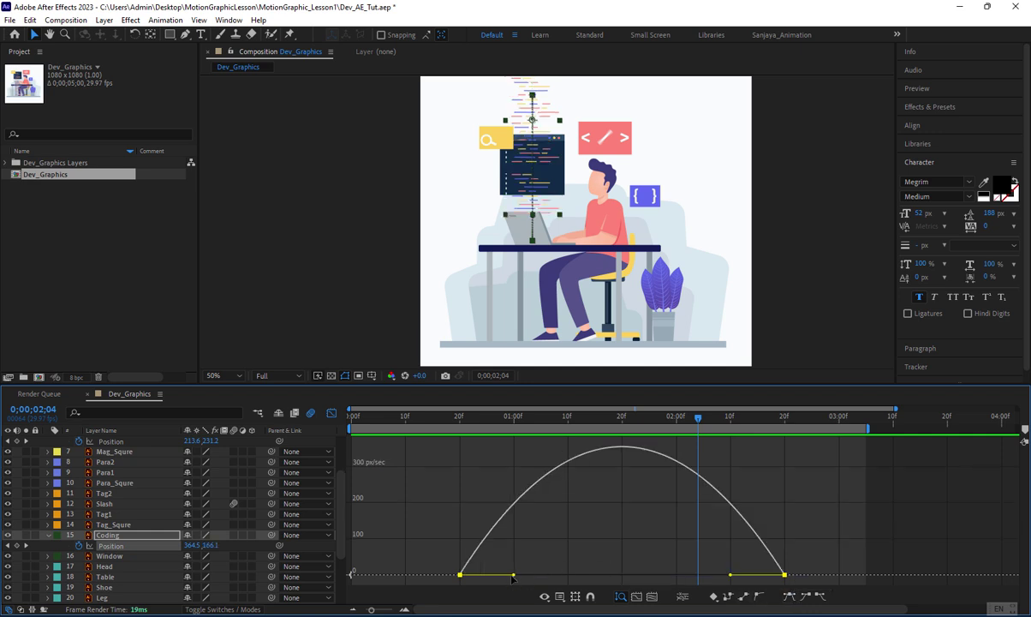
{"action": "left_click_drag", "start_coordinate": [514, 578], "coordinate": [552, 588]}
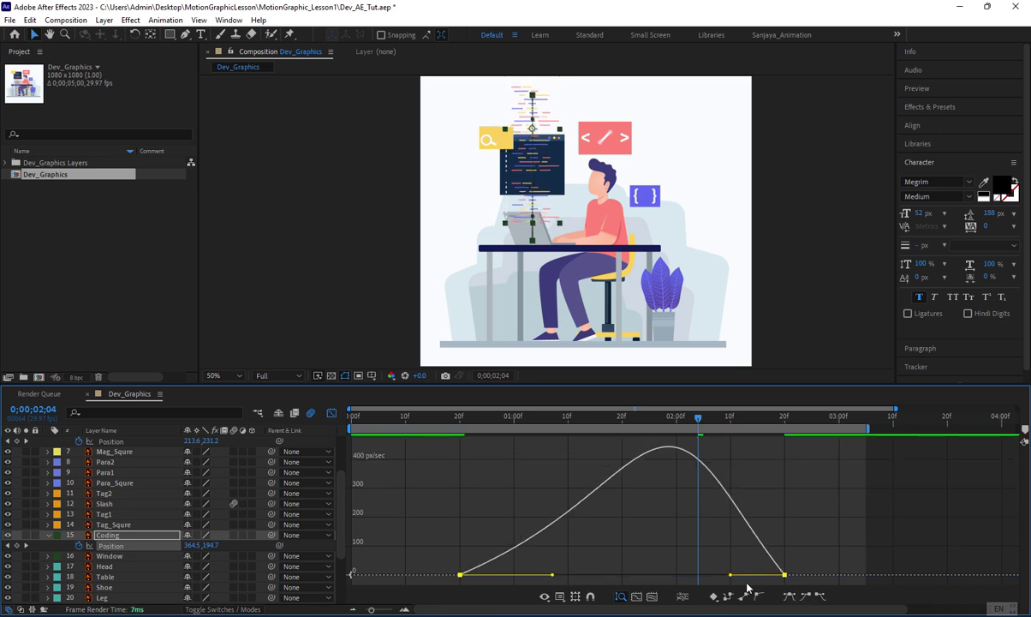
{"action": "left_click_drag", "start_coordinate": [730, 577], "coordinate": [691, 579]}
Preview the eased rise from frames 17 and 14, then collapse Coding's properties and deselect
{"action": "left_click", "coordinate": [331, 412]}
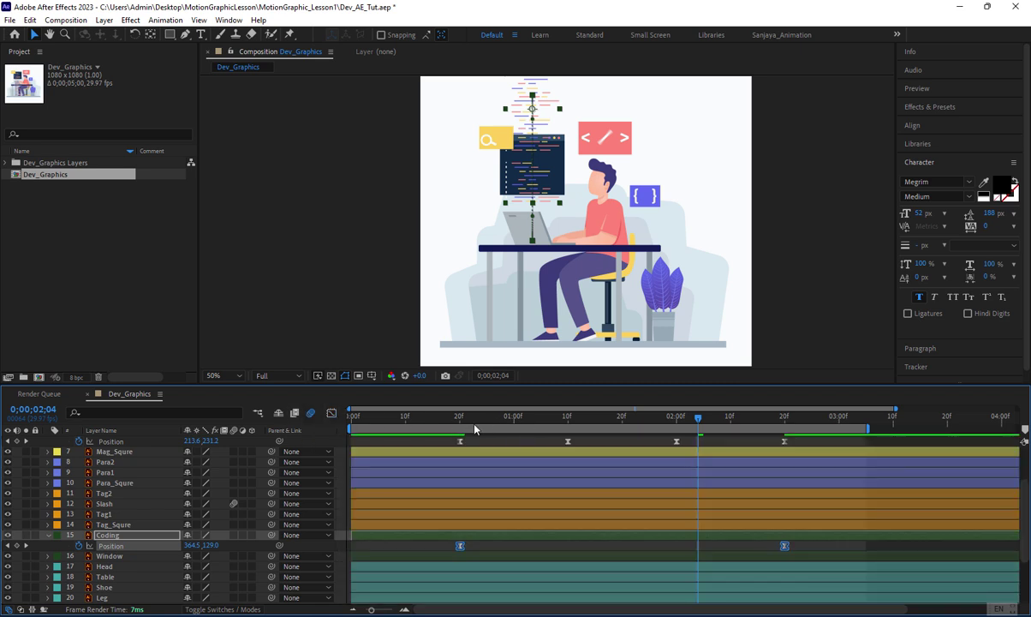
{"action": "left_click", "coordinate": [445, 425]}
{"action": "key", "text": "space"}
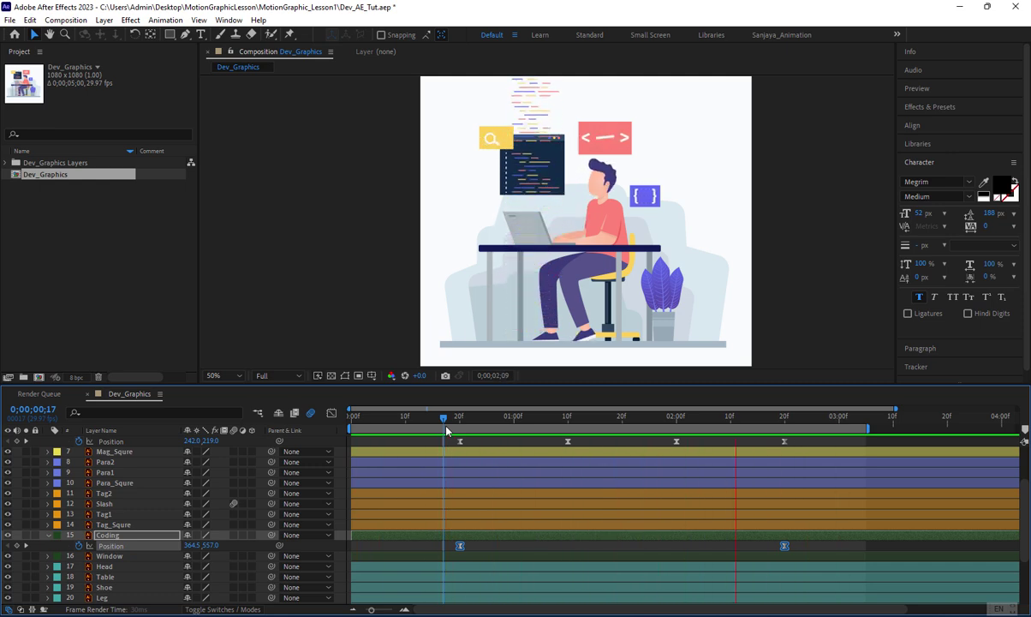
{"action": "key", "text": "space"}
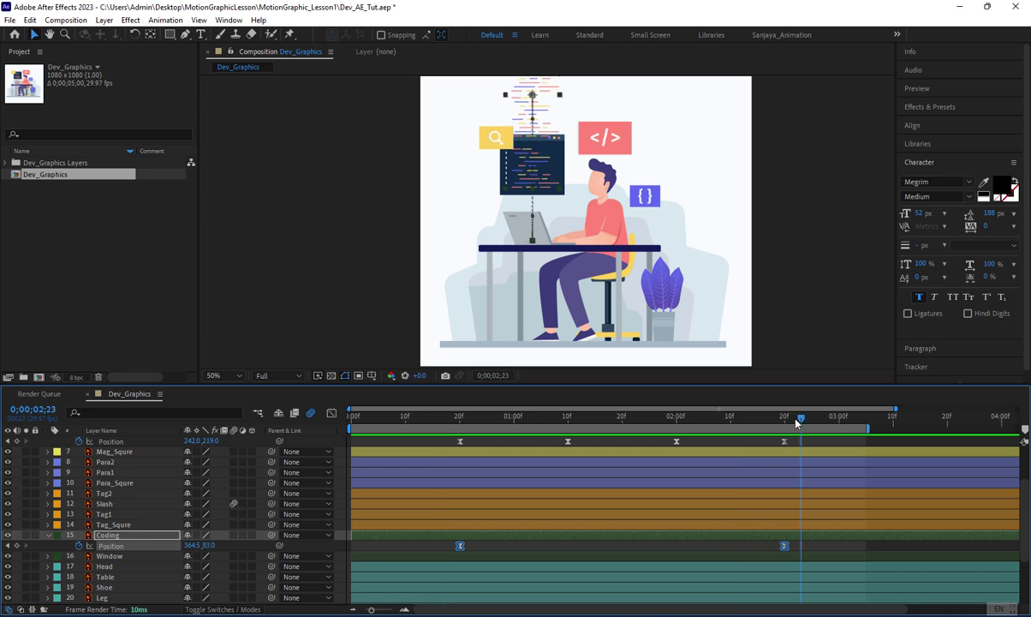
{"action": "left_click_drag", "start_coordinate": [829, 418], "coordinate": [325, 429]}
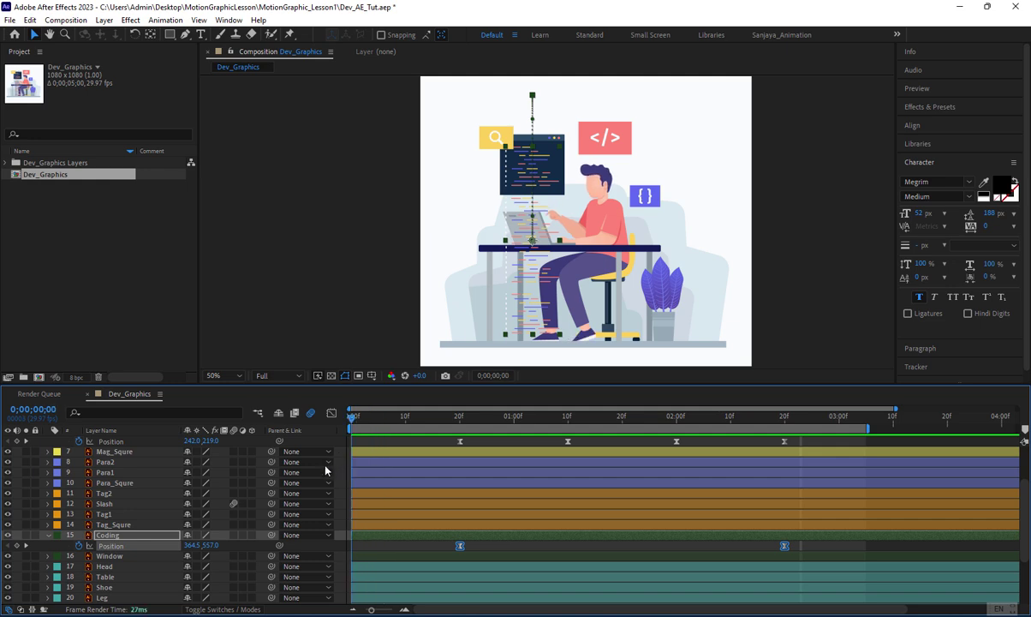
{"action": "key", "text": "space"}
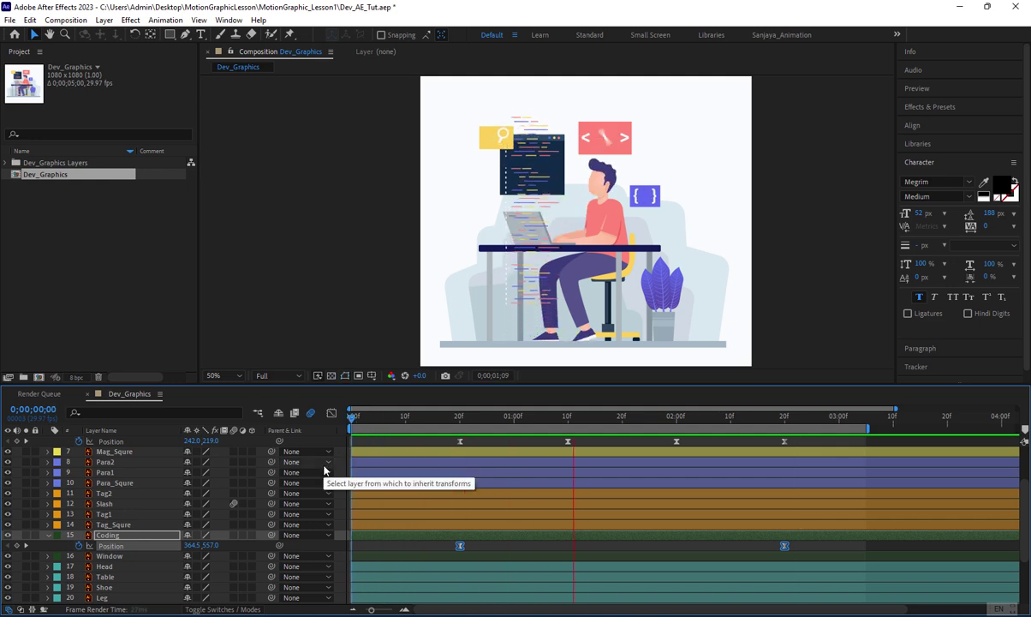
{"action": "key", "text": "space"}
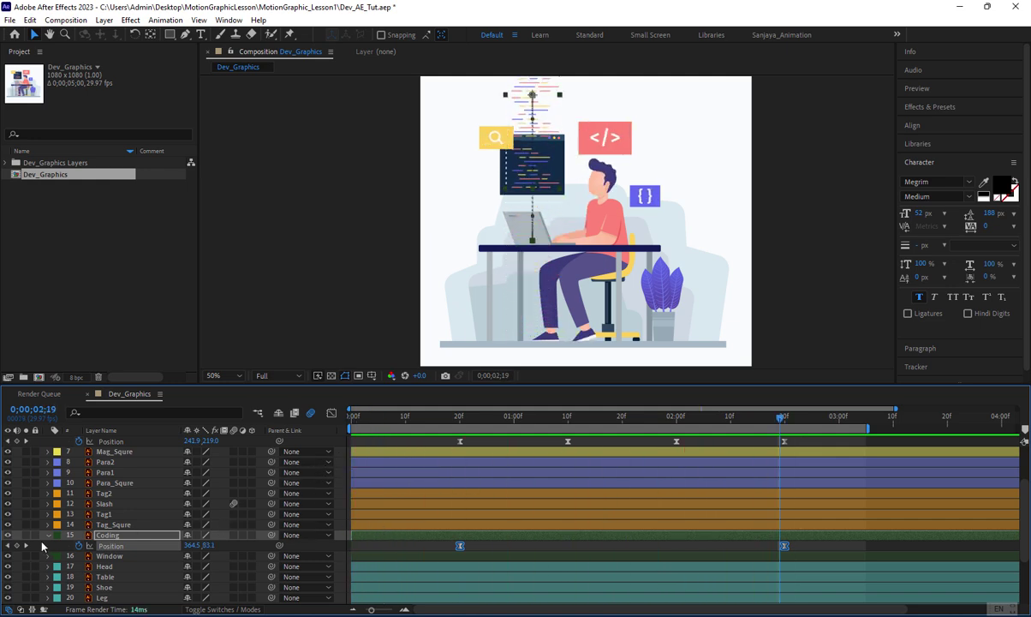
{"action": "left_click", "coordinate": [48, 535]}
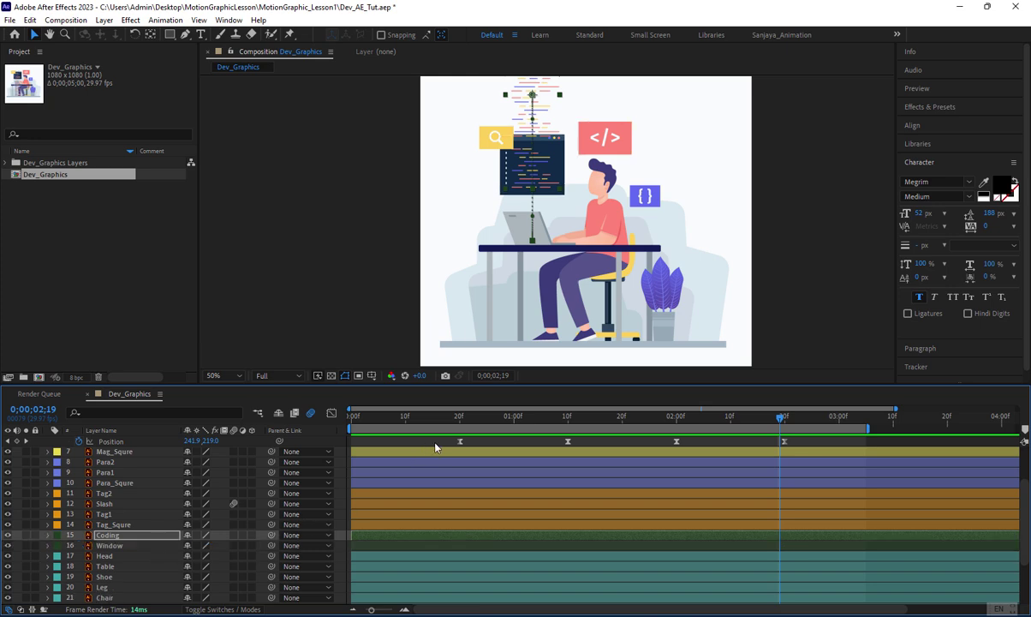
{"action": "left_click", "coordinate": [754, 208]}
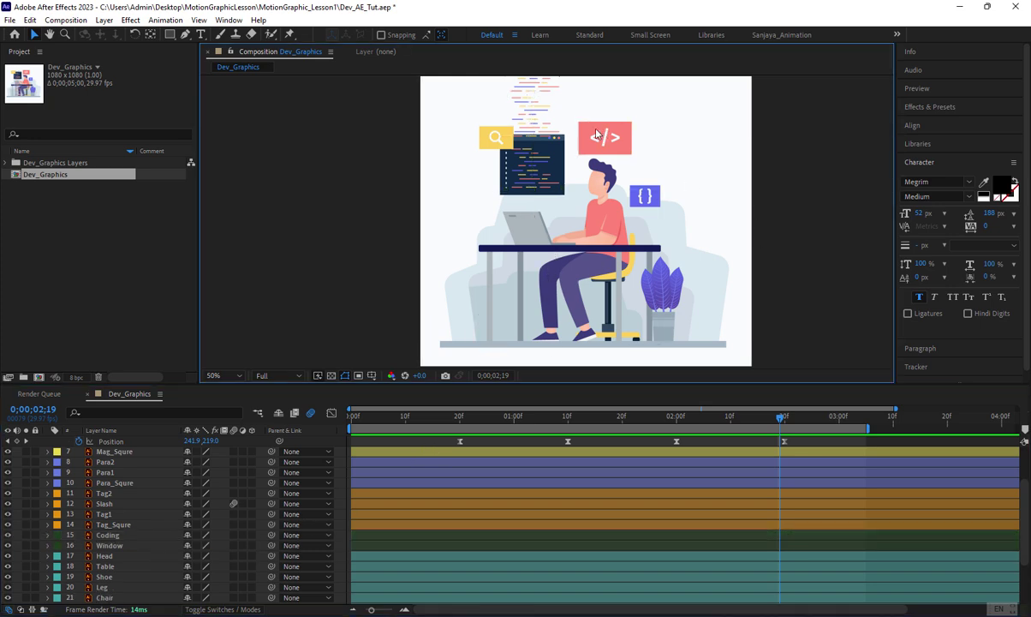
Create a new white solid layer, White Solid 1, at the first frame
{"action": "scroll", "coordinate": [526, 146], "scroll_direction": "up", "scroll_amount": 3}
{"action": "key", "text": "Home"}
{"action": "right_click", "coordinate": [416, 446]}
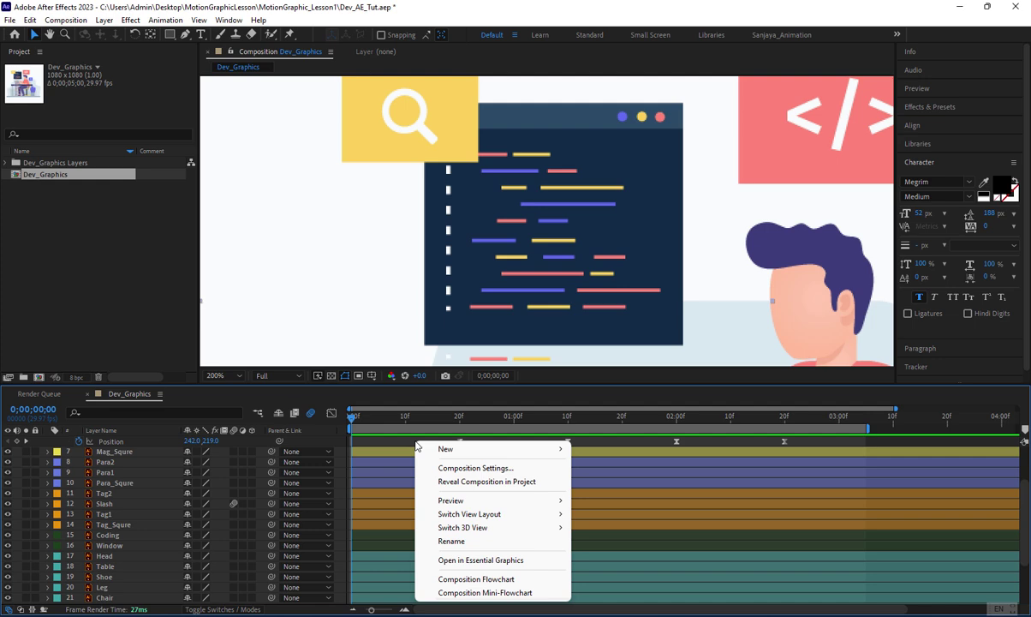
{"action": "mouse_move", "coordinate": [518, 449]}
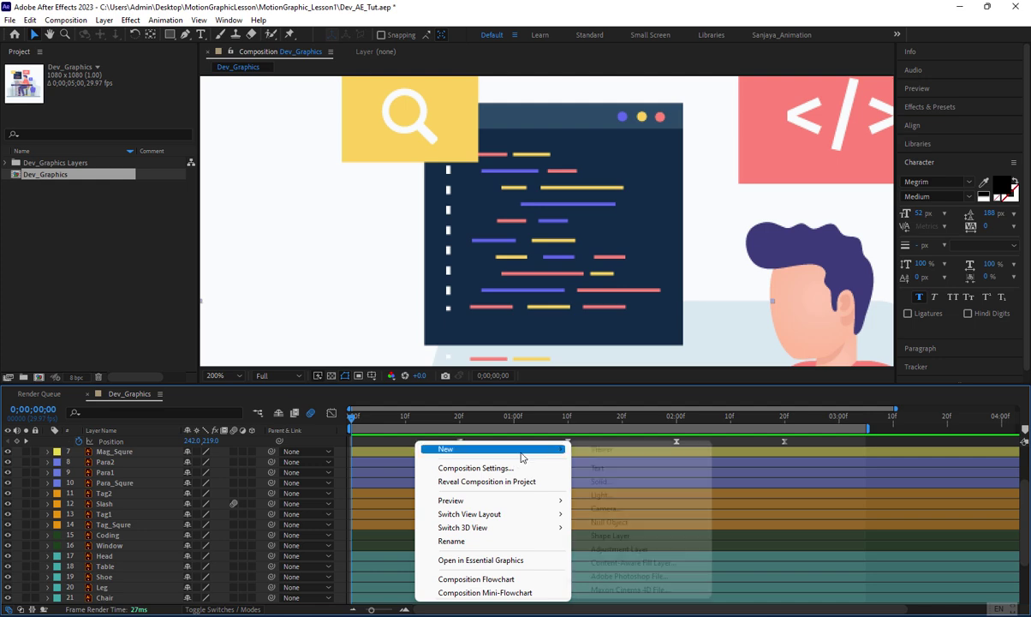
{"action": "left_click", "coordinate": [638, 484]}
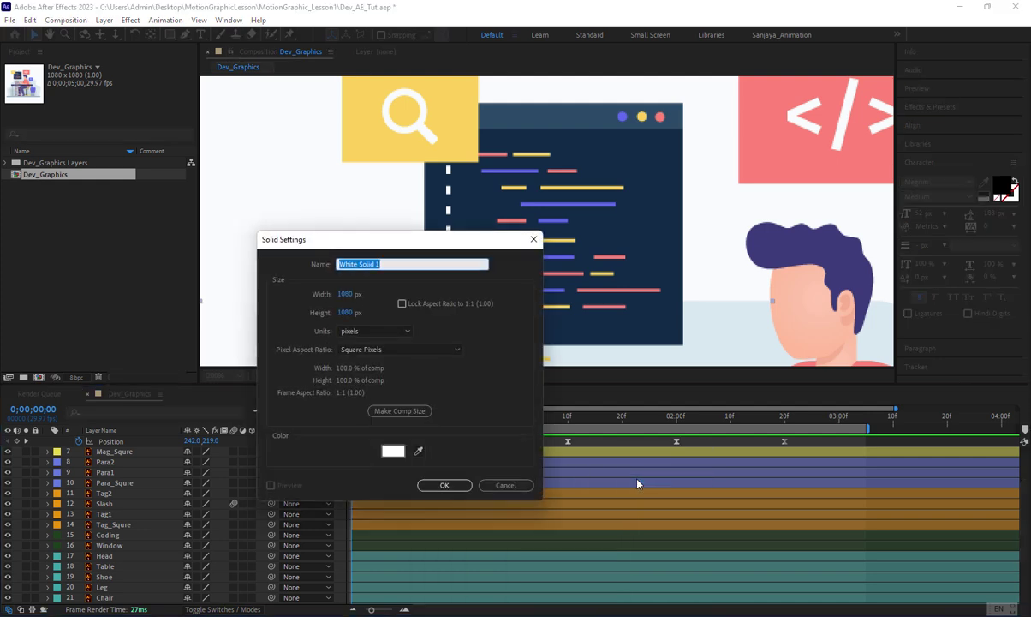
{"action": "left_click", "coordinate": [435, 482]}
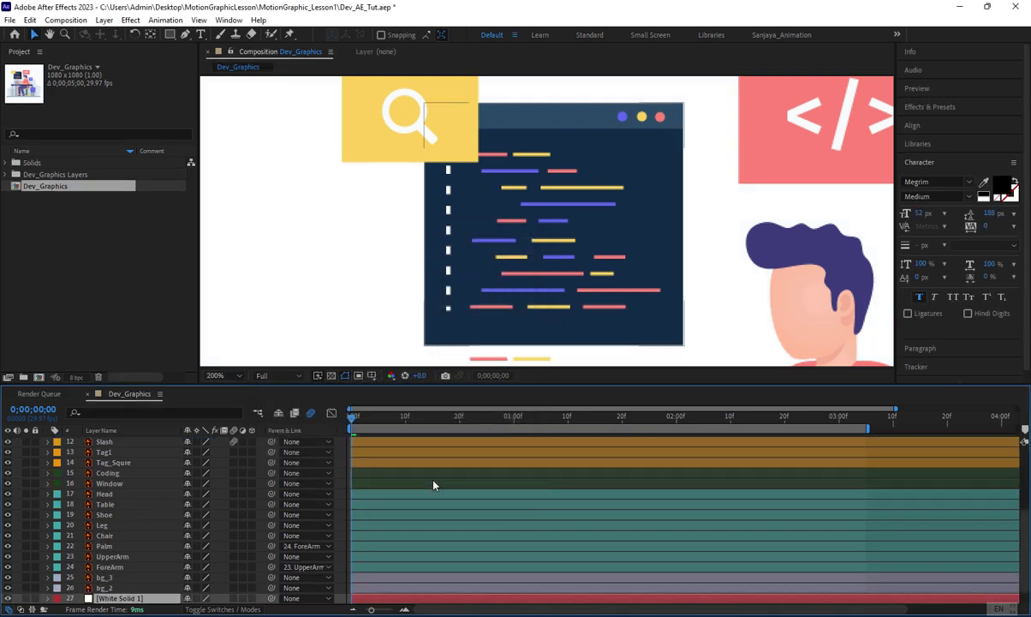
Place White Solid 1 just above Coding and lower its opacity to 34%
{"action": "scroll", "coordinate": [434, 485], "scroll_direction": "down", "scroll_amount": 1}
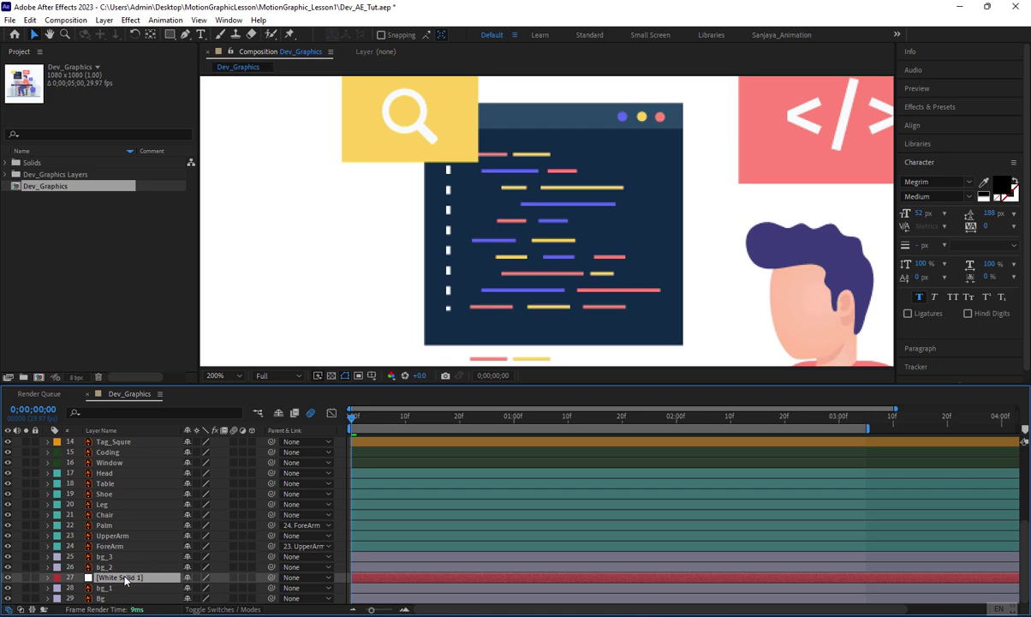
{"action": "left_click_drag", "start_coordinate": [122, 580], "coordinate": [157, 453]}
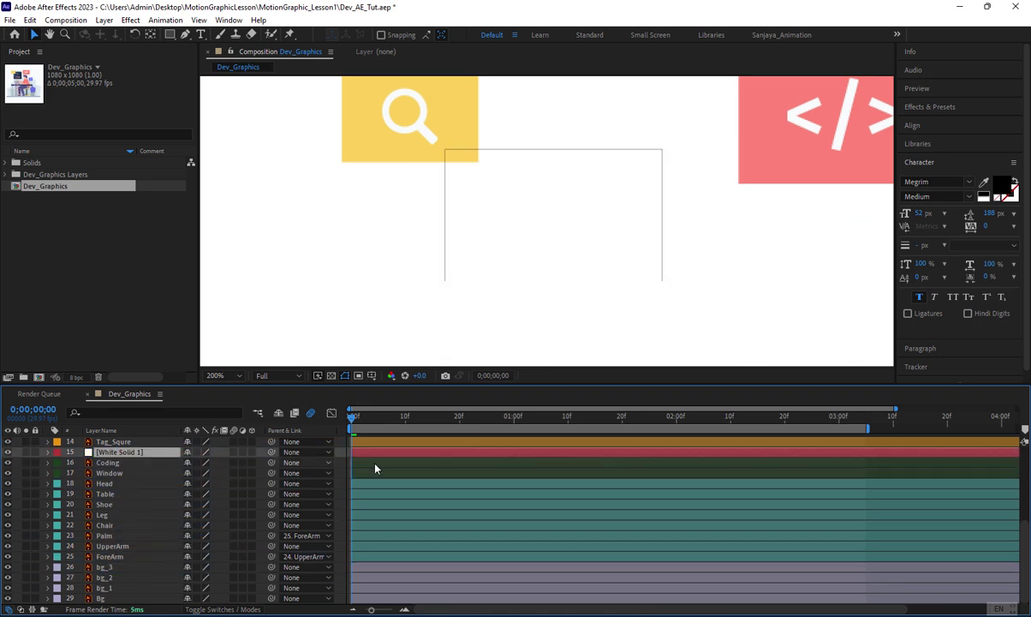
{"action": "key", "text": "t"}
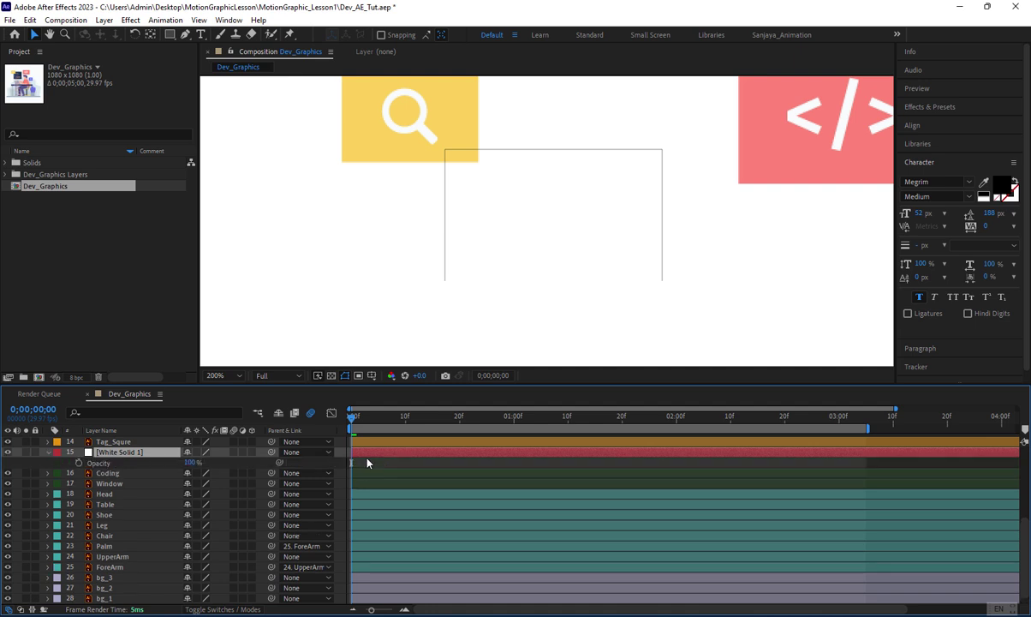
{"action": "left_click_drag", "start_coordinate": [193, 463], "coordinate": [137, 464]}
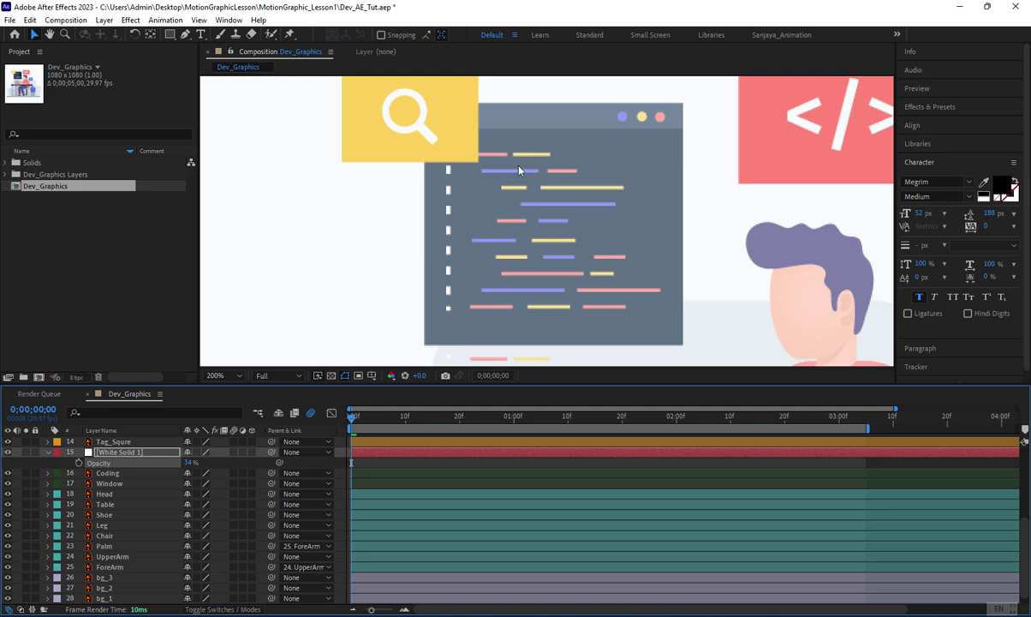
Draw a rectangle mask on White Solid 1 over the code window's interior and restore 100% opacity
{"action": "left_click", "coordinate": [169, 36]}
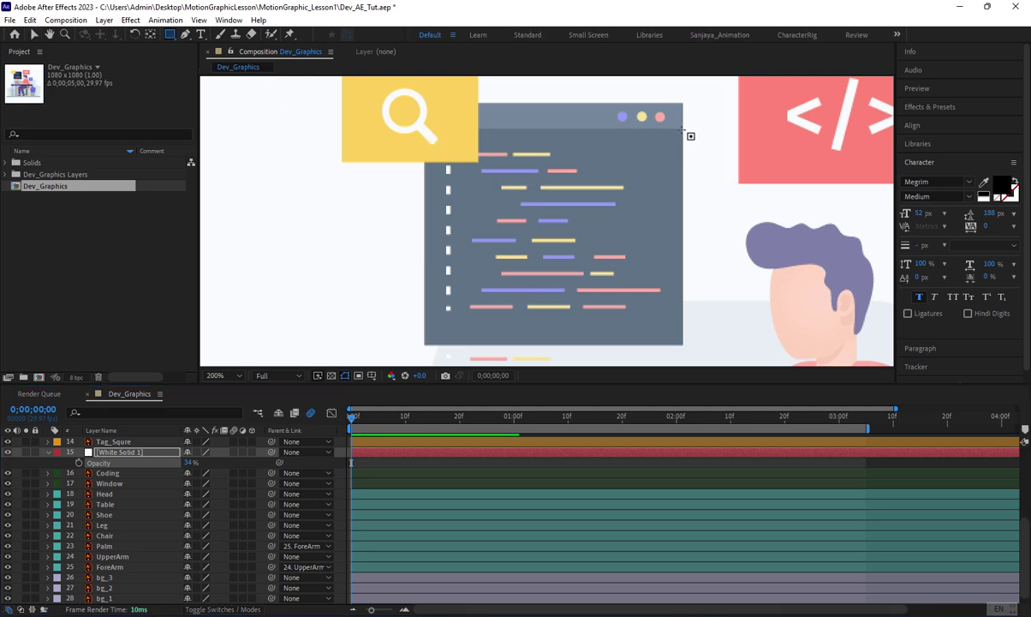
{"action": "left_click_drag", "start_coordinate": [682, 131], "coordinate": [425, 343]}
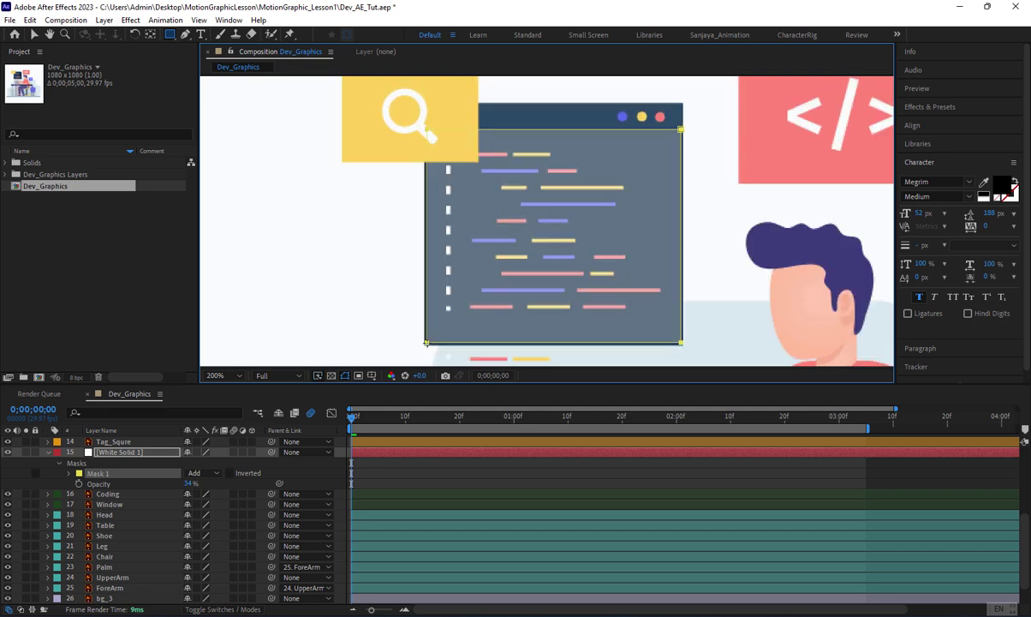
{"action": "key", "text": "v"}
{"action": "key", "text": "t"}
{"action": "left_click_drag", "start_coordinate": [186, 467], "coordinate": [422, 131]}
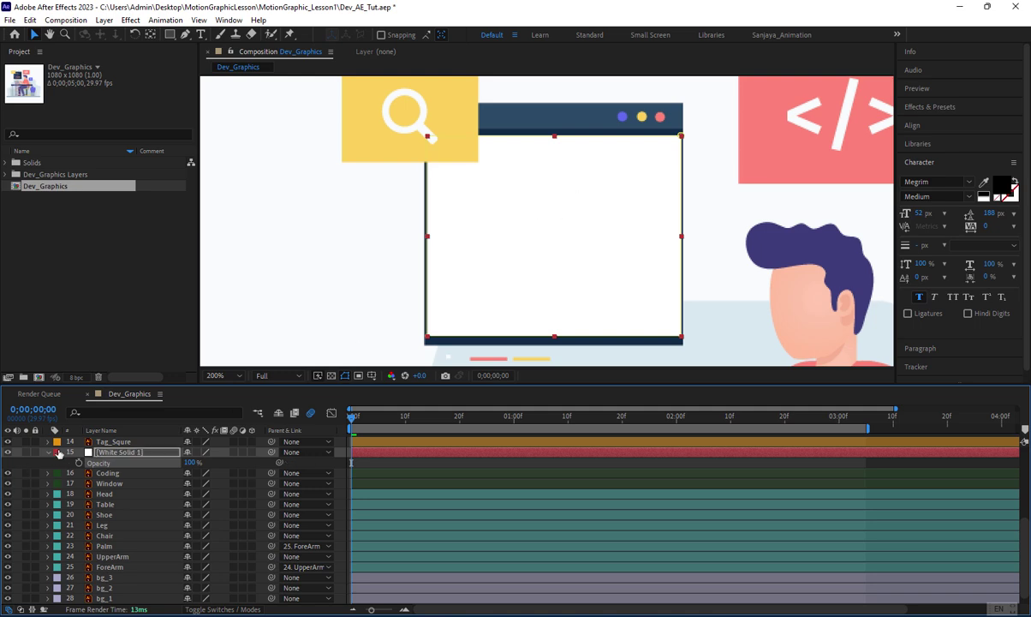
{"action": "key", "text": "t"}
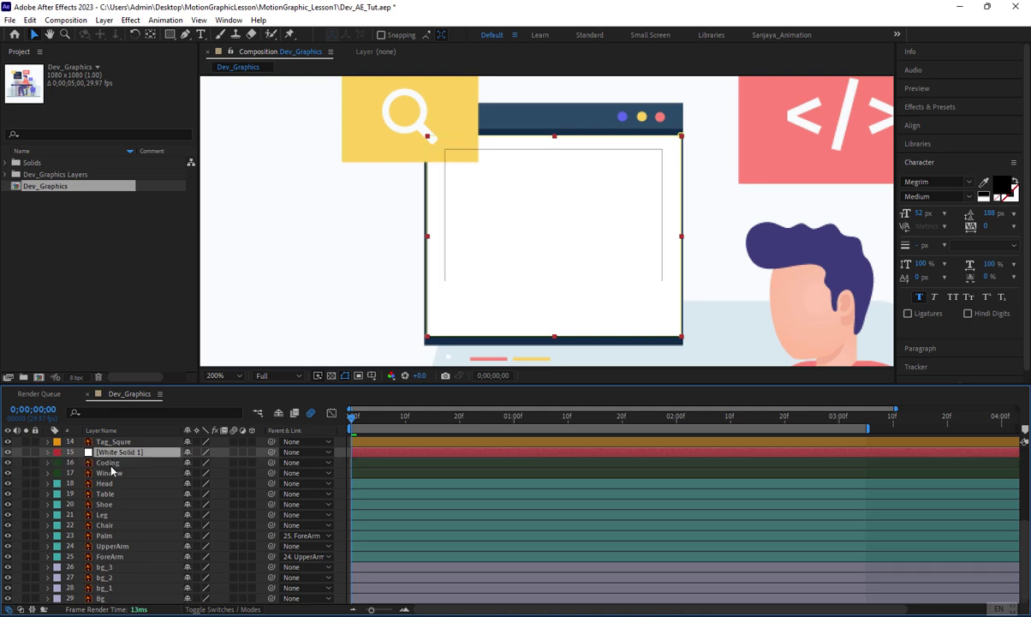
Set the Coding layer's track matte to 15. White Solid 1 in the Switches/Modes columns
{"action": "left_click", "coordinate": [109, 463]}
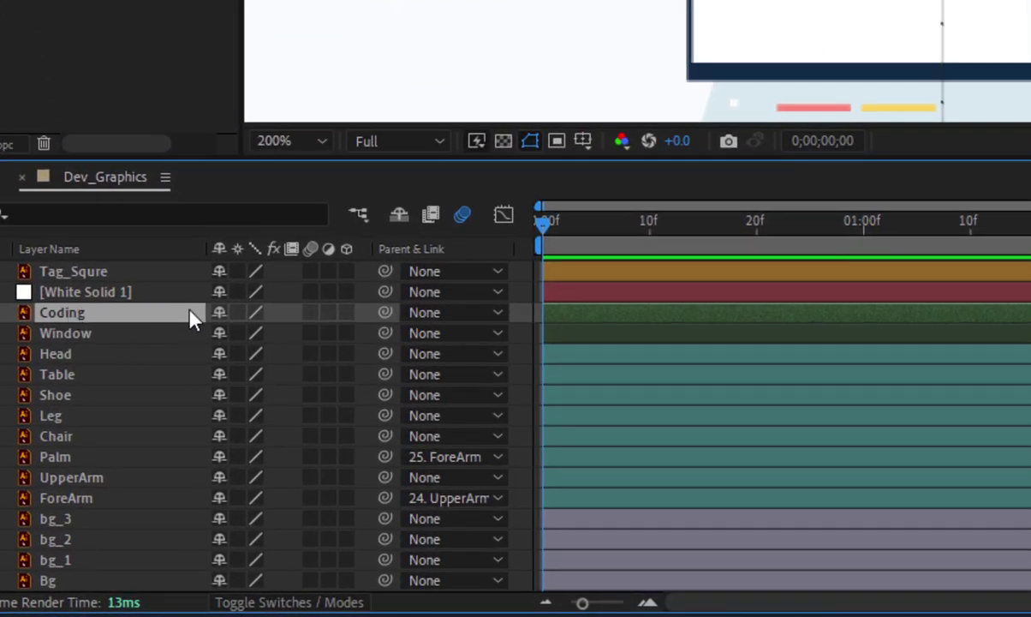
{"action": "left_click", "coordinate": [248, 604]}
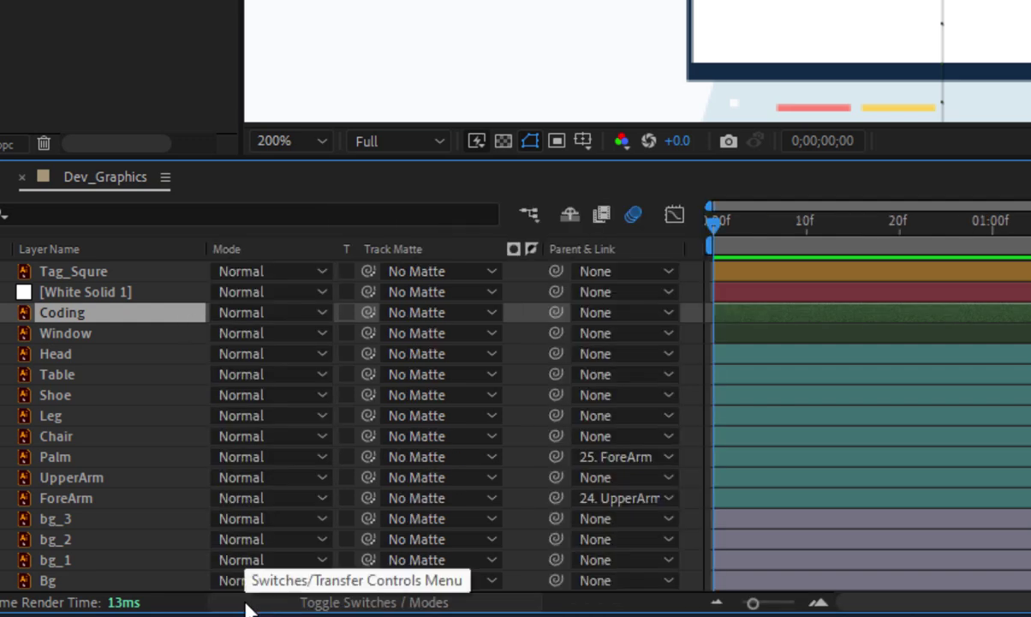
{"action": "left_click", "coordinate": [444, 320]}
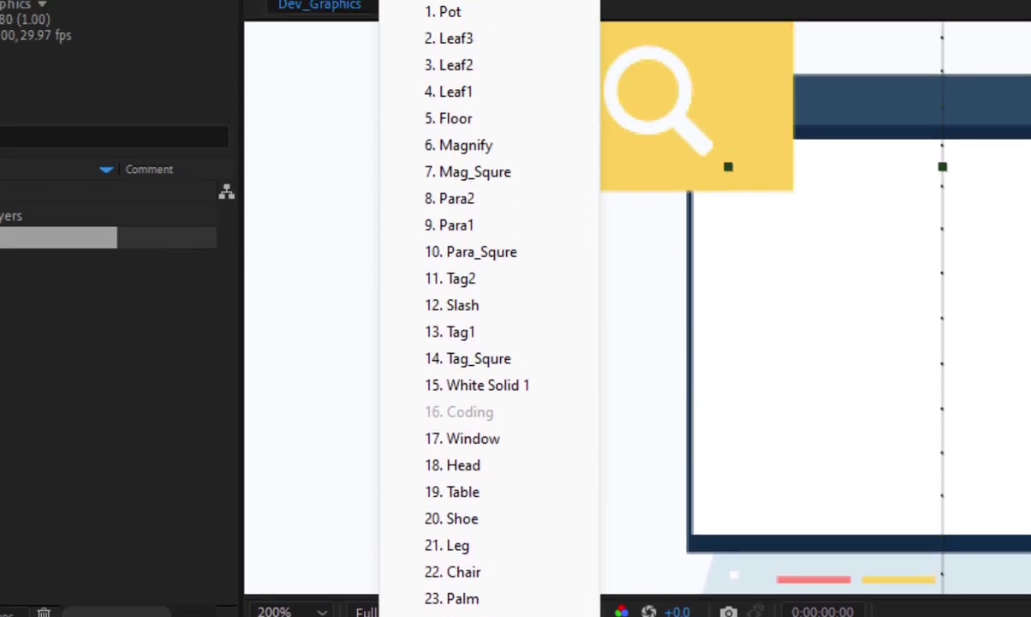
{"action": "left_click", "coordinate": [539, 388]}
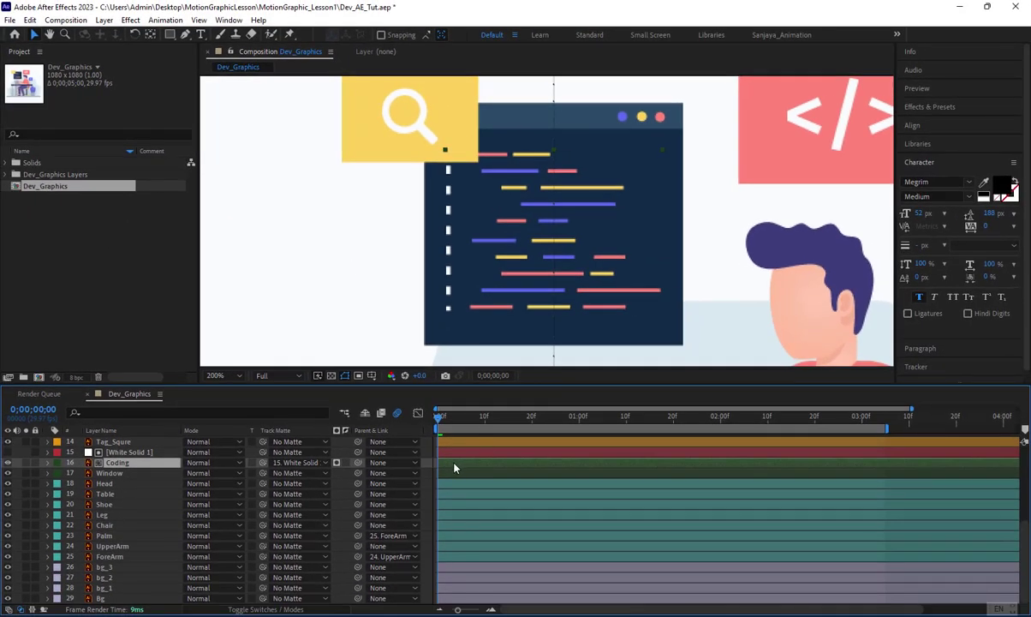
Play the preview and zoom the viewer out to 50% to check the masked code scroll
{"action": "left_click", "coordinate": [456, 462]}
{"action": "key", "text": "space"}
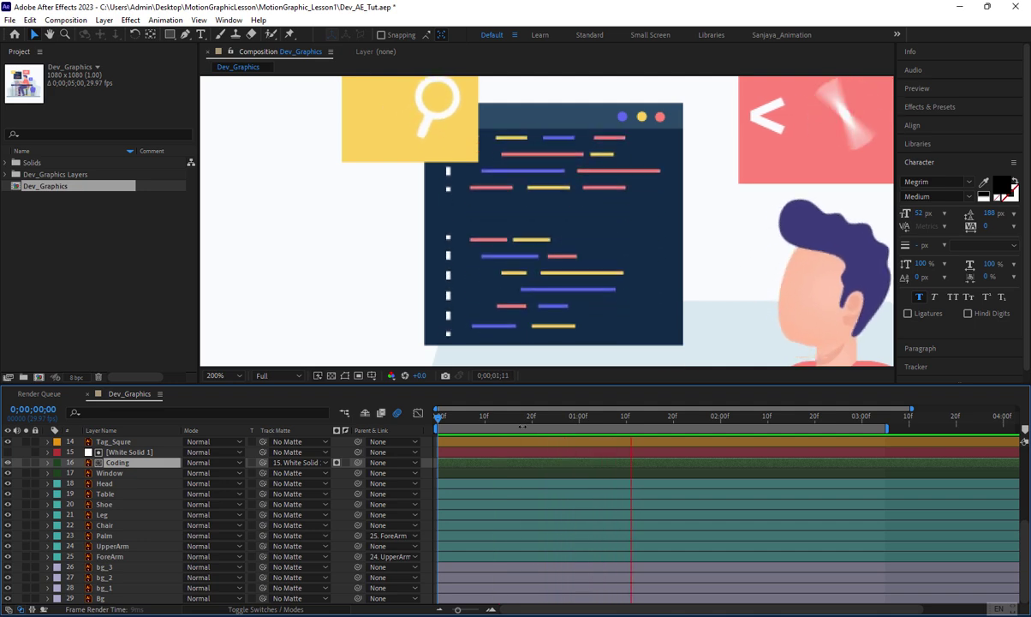
{"action": "scroll", "coordinate": [757, 201], "scroll_direction": "down", "scroll_amount": 4}
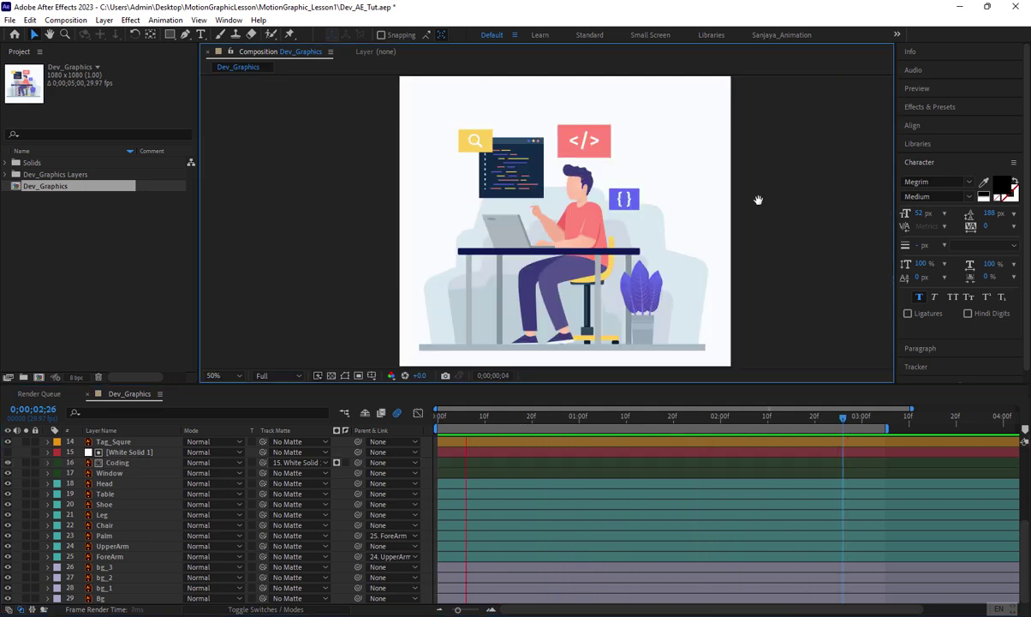